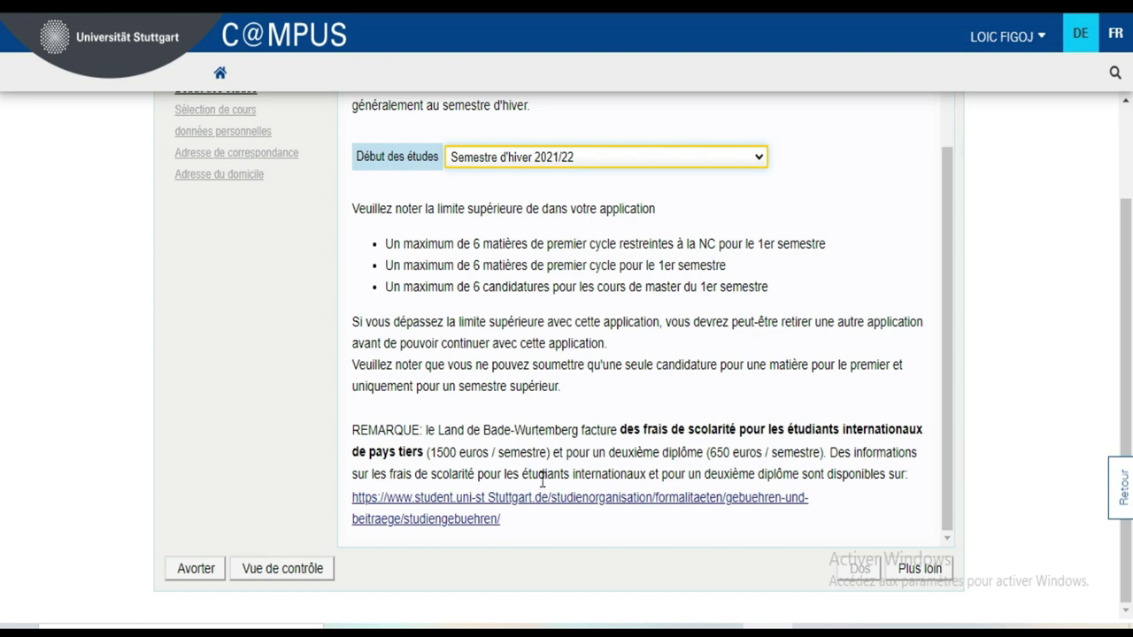
- Confirm Semestre d'hiver 2021/22 as the study start and move on to course selection
drag(354, 416, 550, 547)
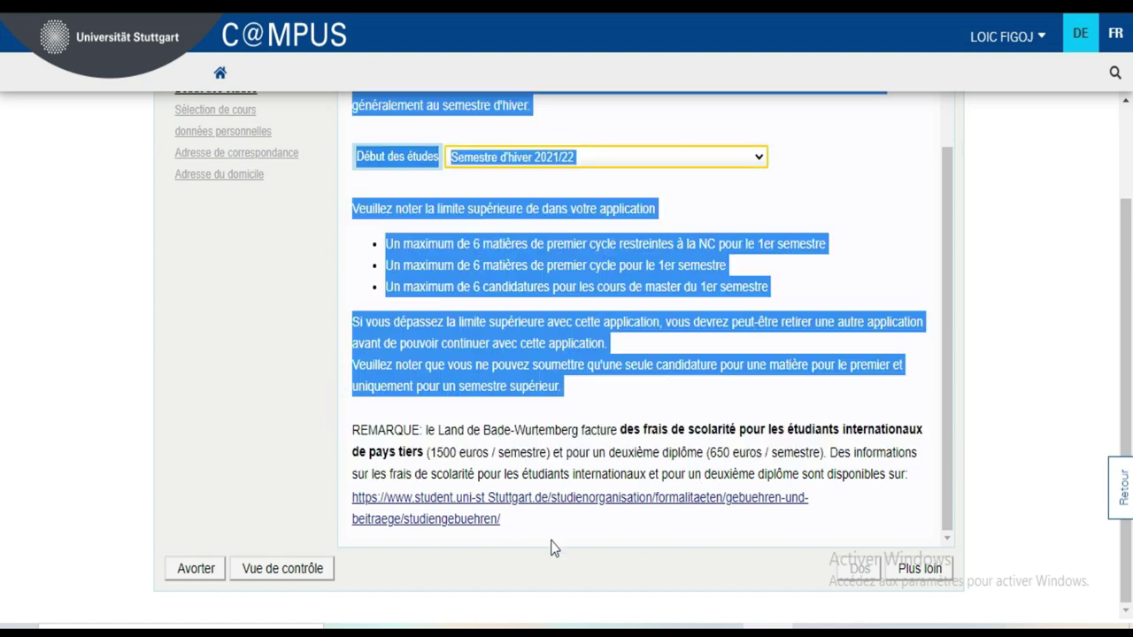
click(579, 533)
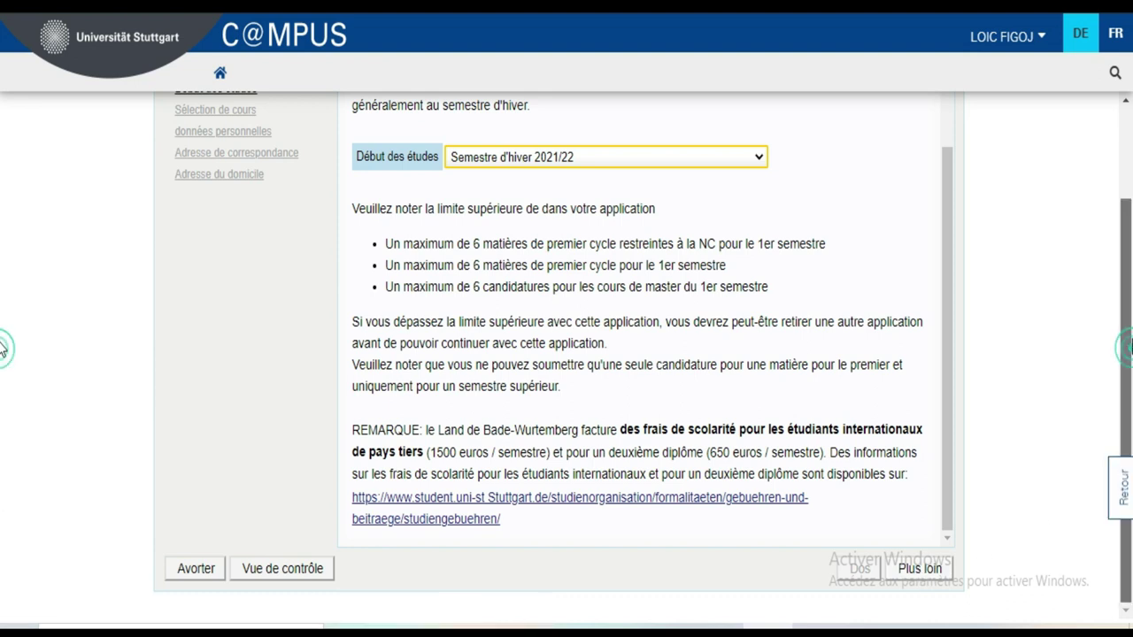
scroll(3, 350, up, 2)
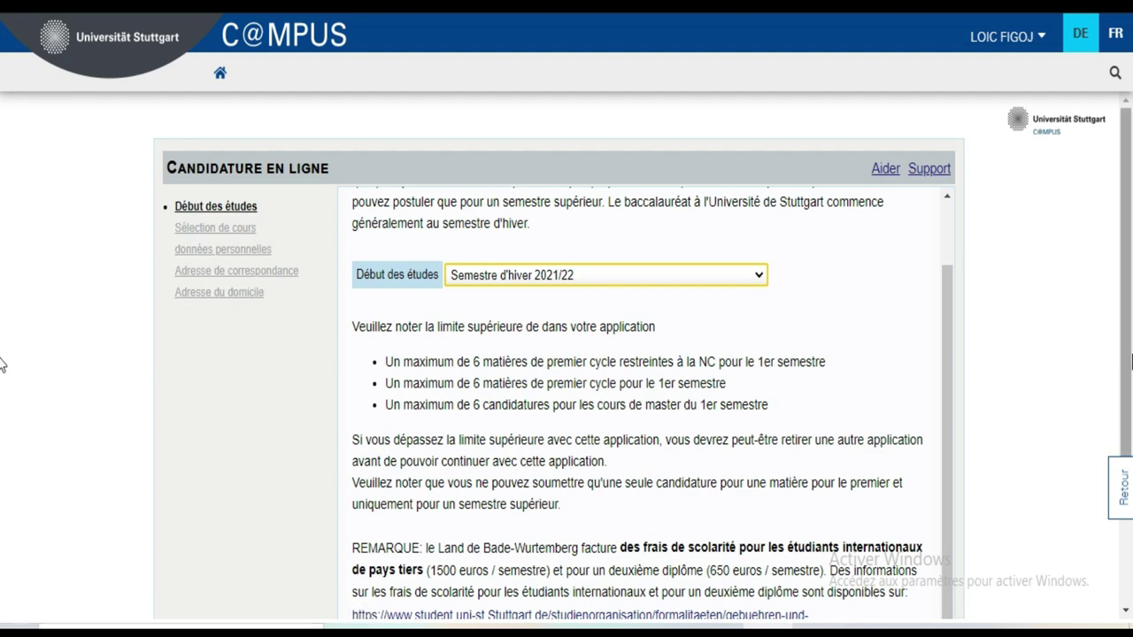
scroll(1, 354, down, 2)
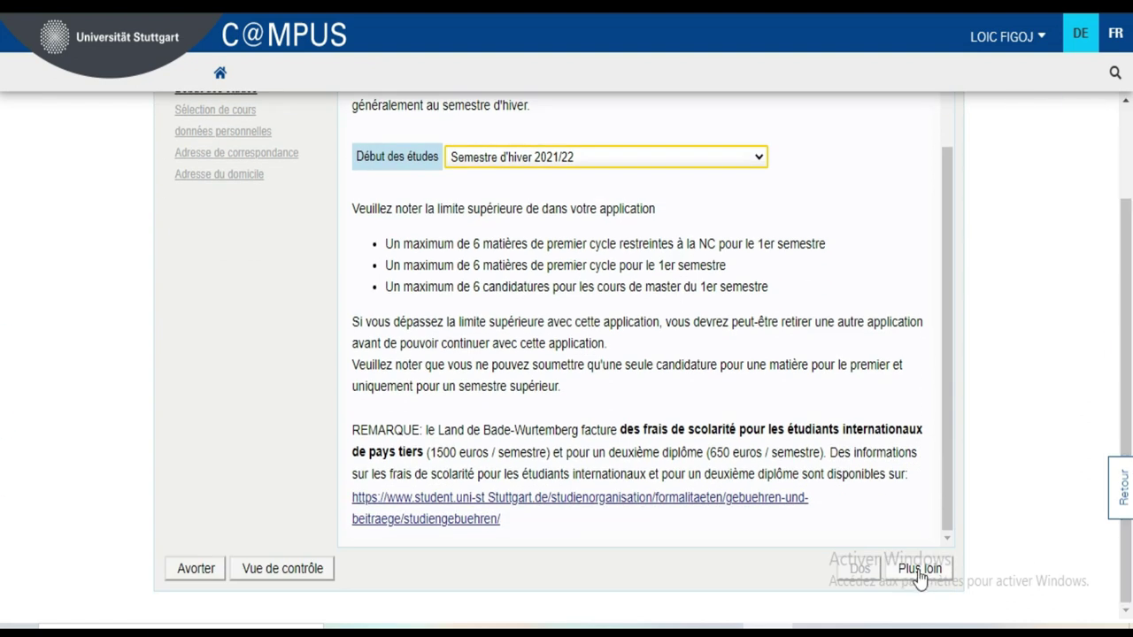
click(920, 569)
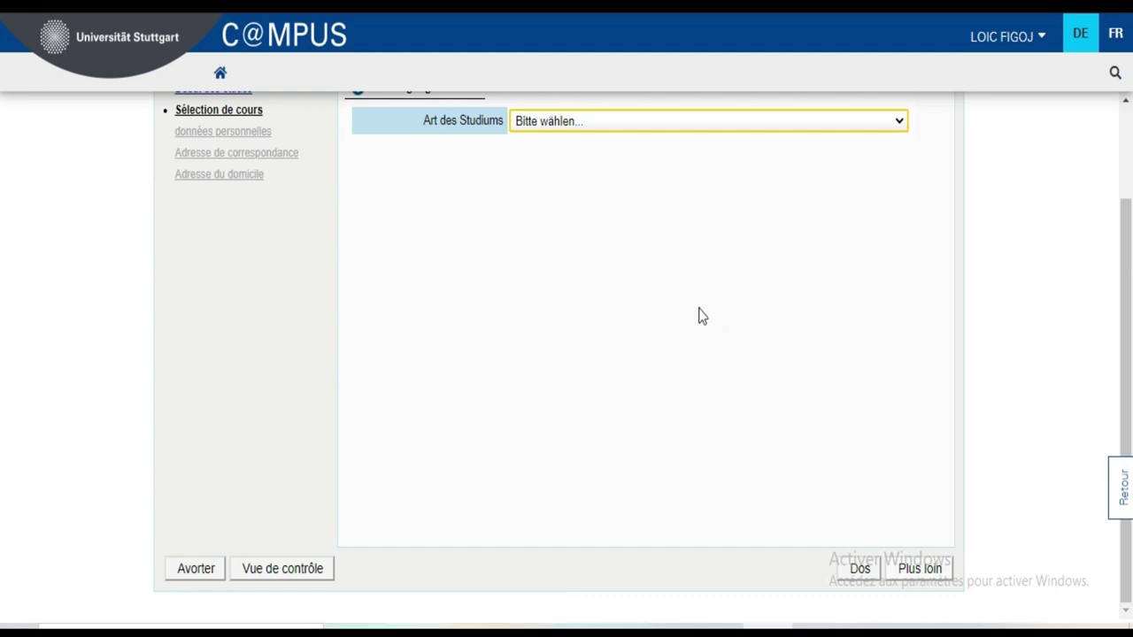
- Switch the site language to French and continue to Sélectionnez un programme d'études
scroll(3, 271, up, 2)
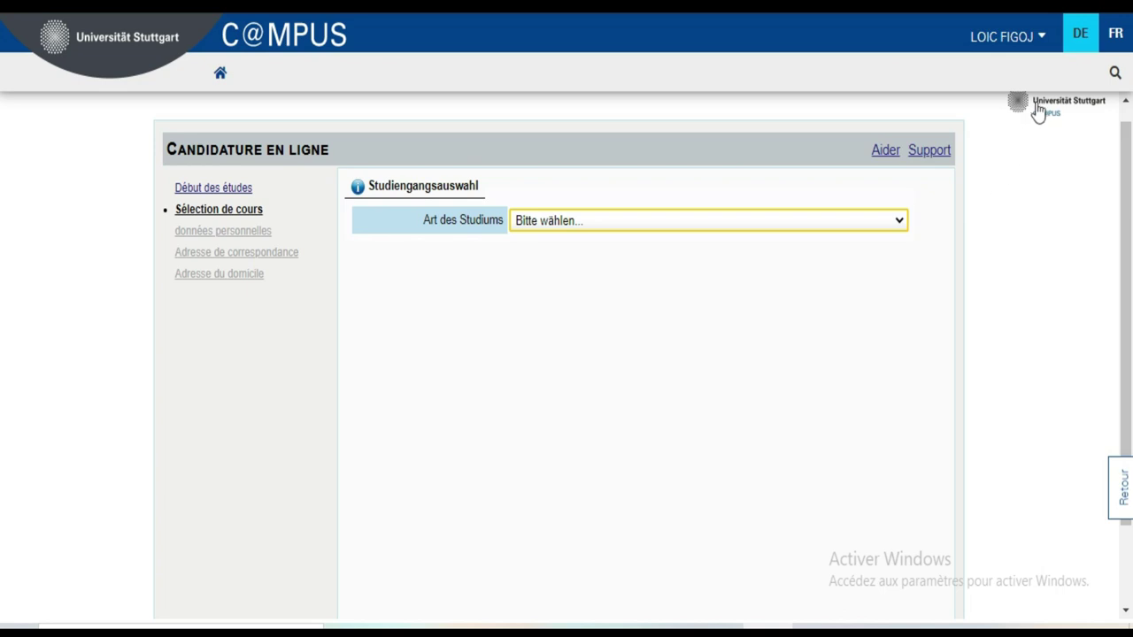
click(1108, 34)
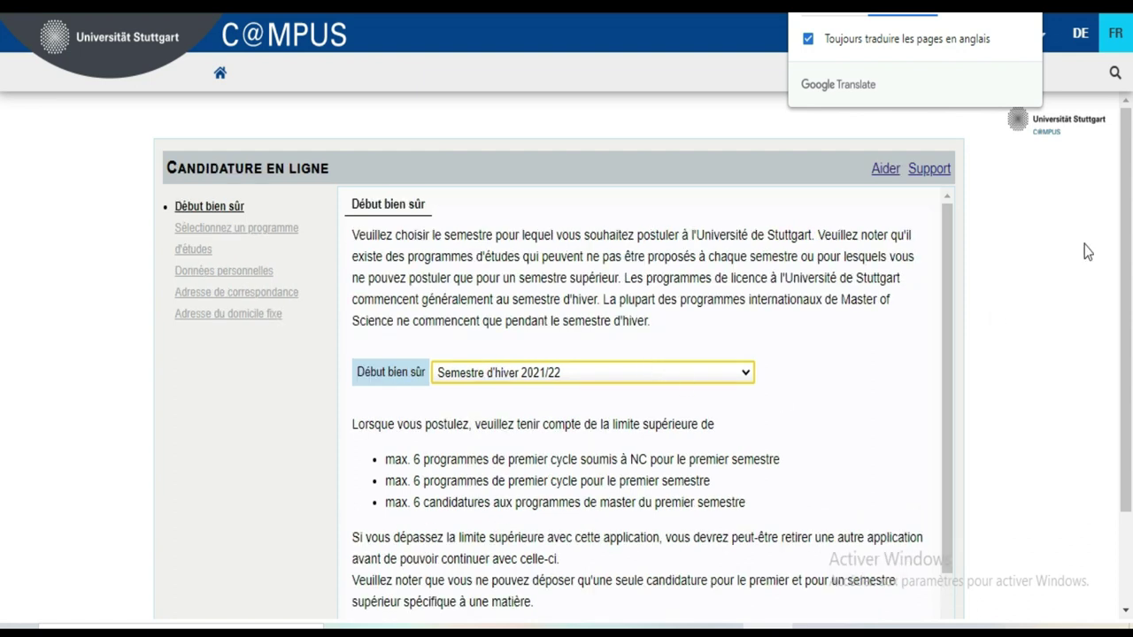
scroll(6, 245, down, 2)
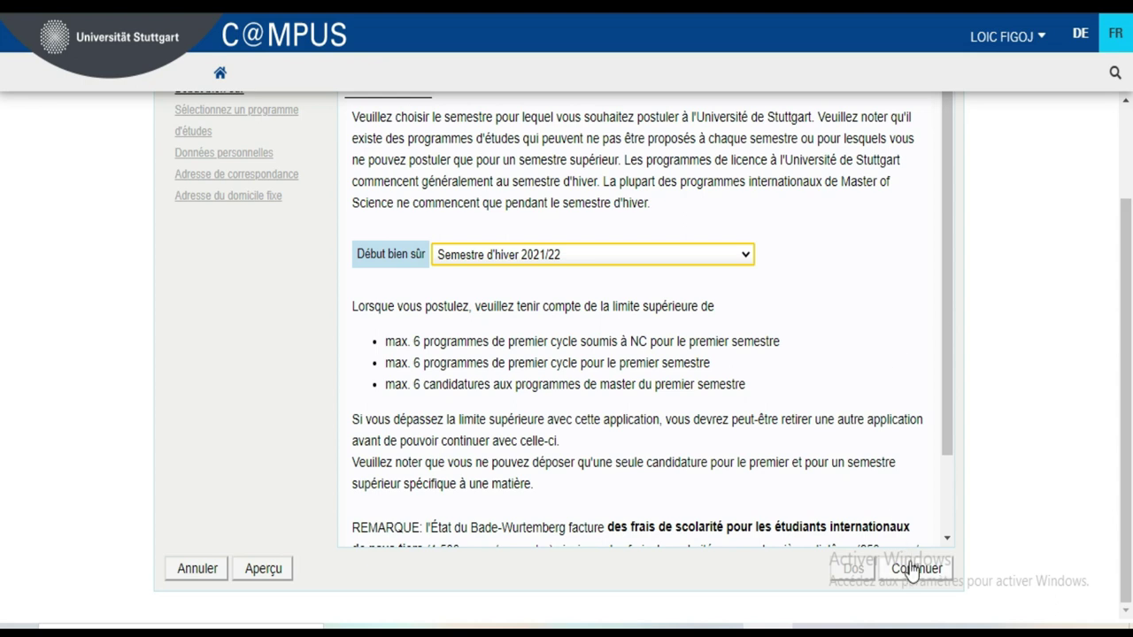
click(914, 571)
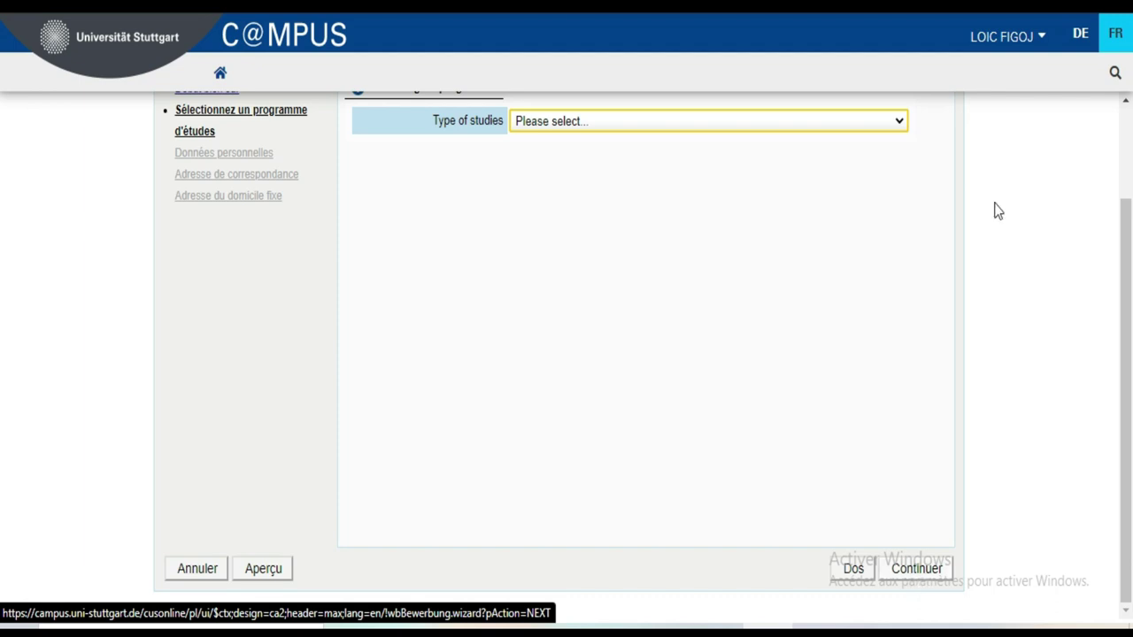
- Choose Bachelor programme, Bachelor of Science and Data Science as study type, degree and programme
click(894, 126)
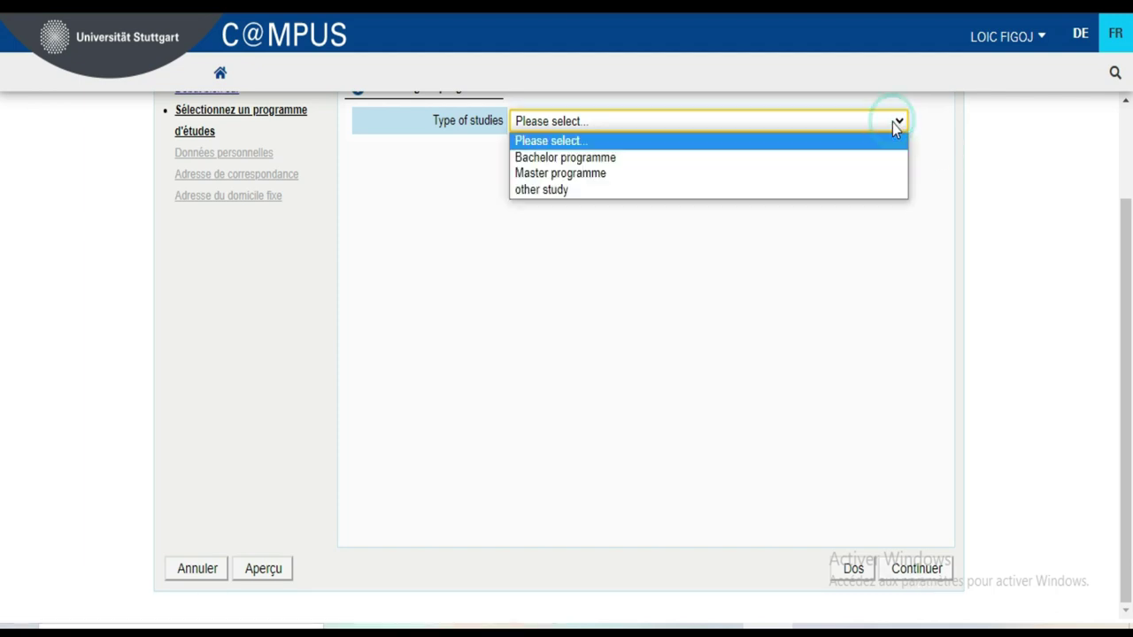
click(861, 161)
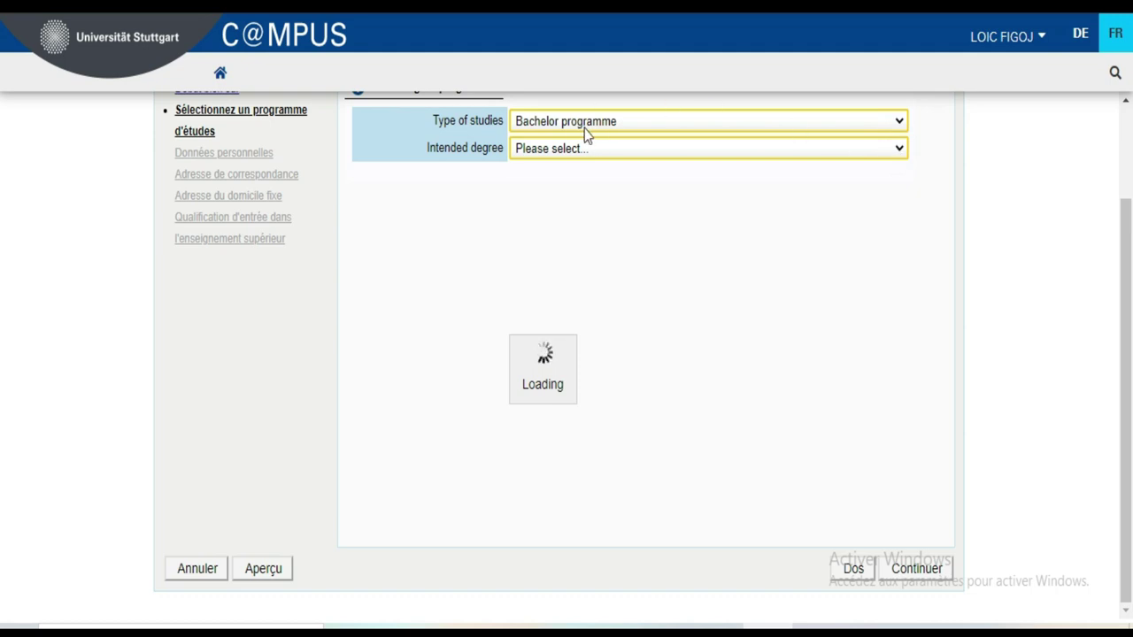
click(898, 152)
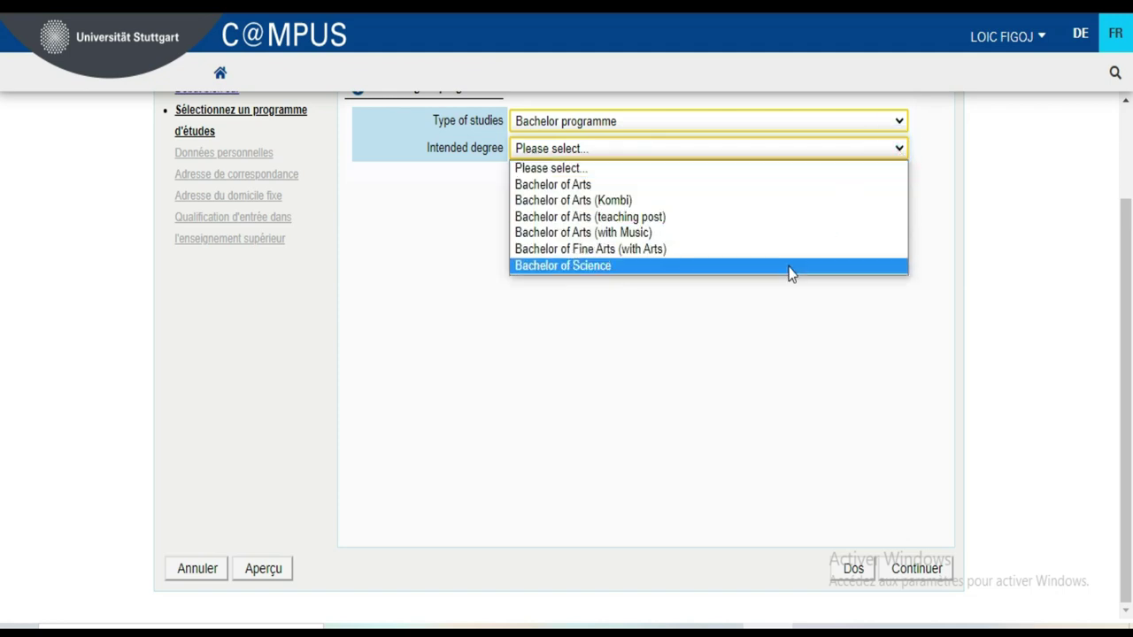
click(791, 267)
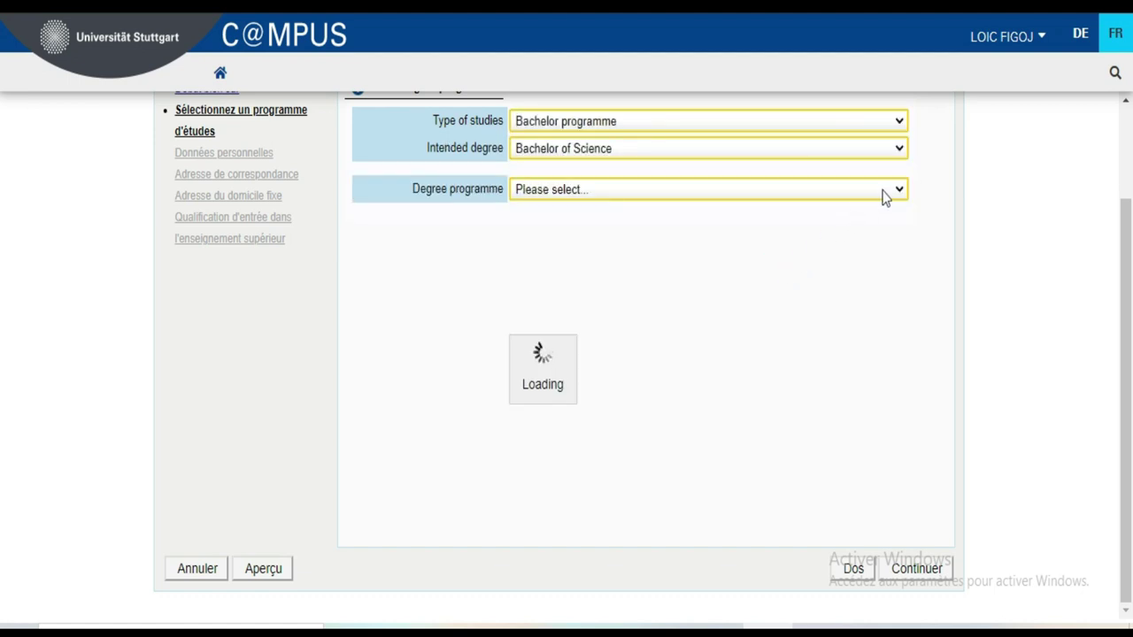
click(886, 193)
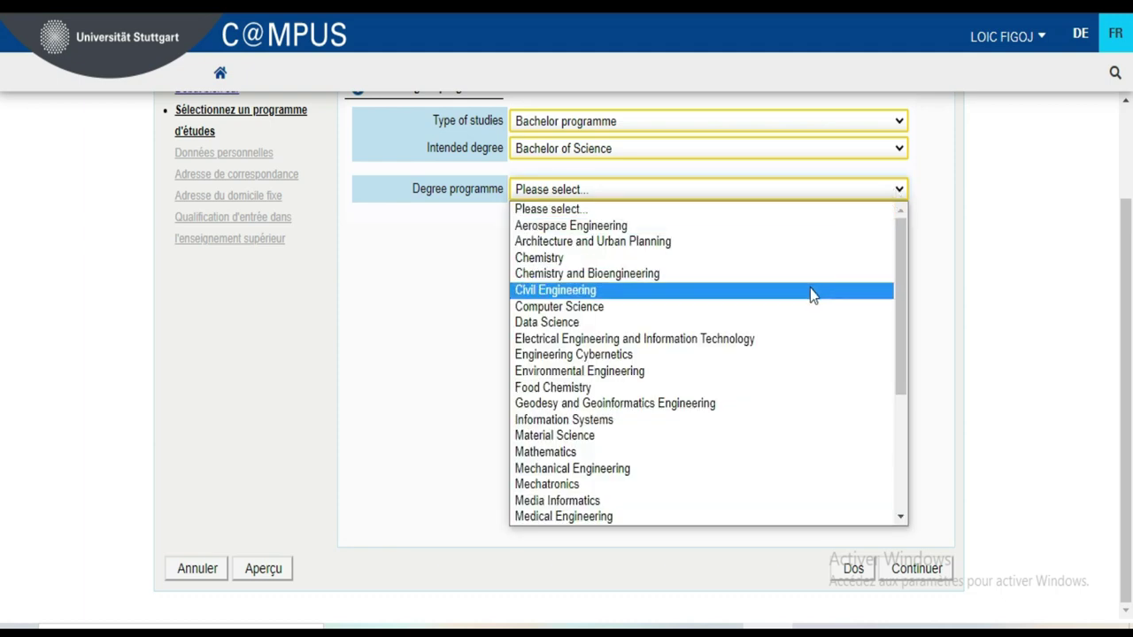
click(768, 324)
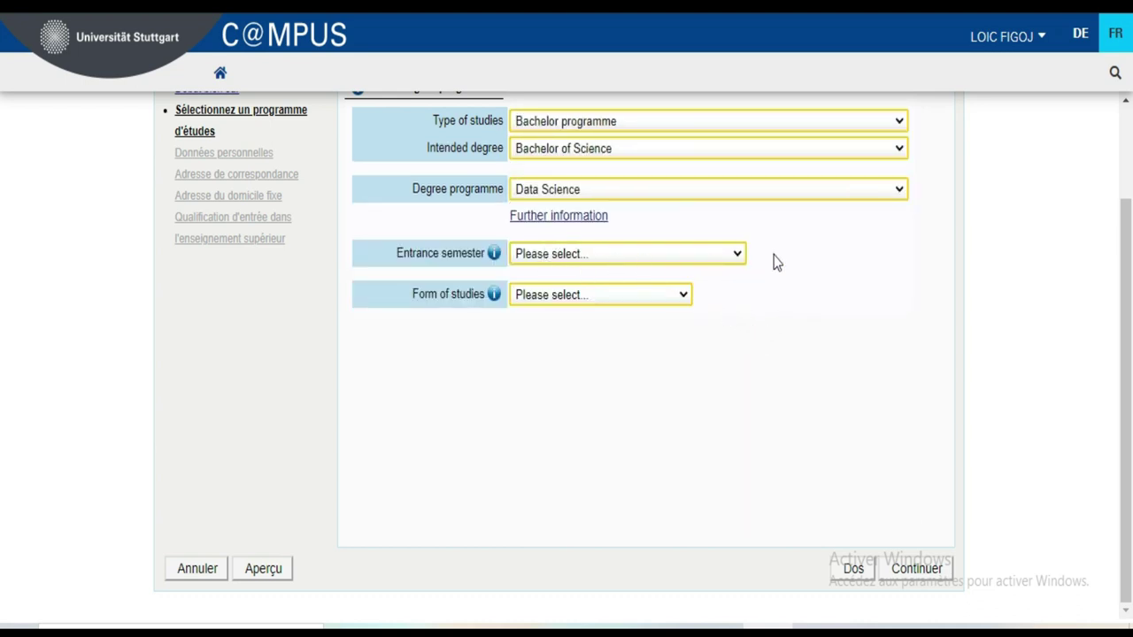
- Set entrance semester to 2 - Manual admission and form of studies to Second degree
click(736, 257)
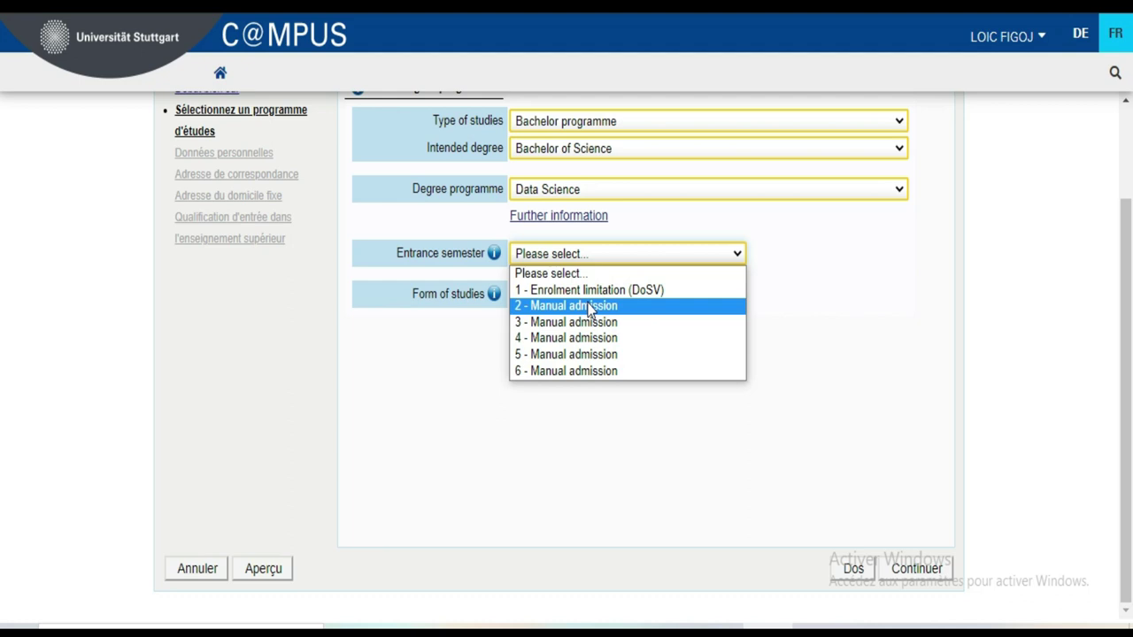
click(590, 306)
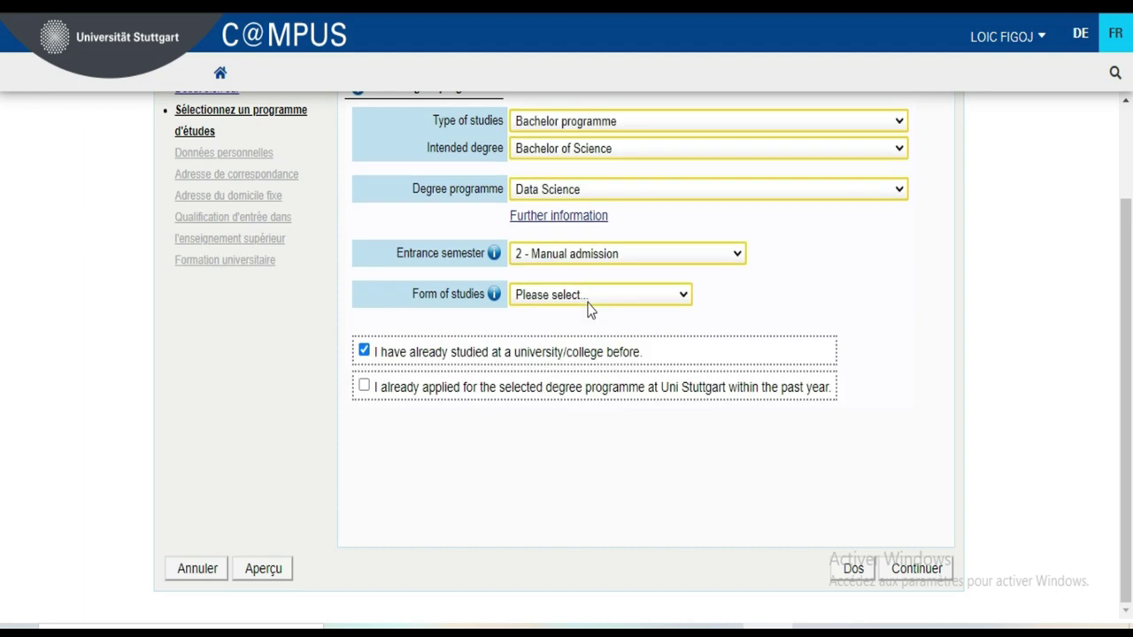
click(677, 299)
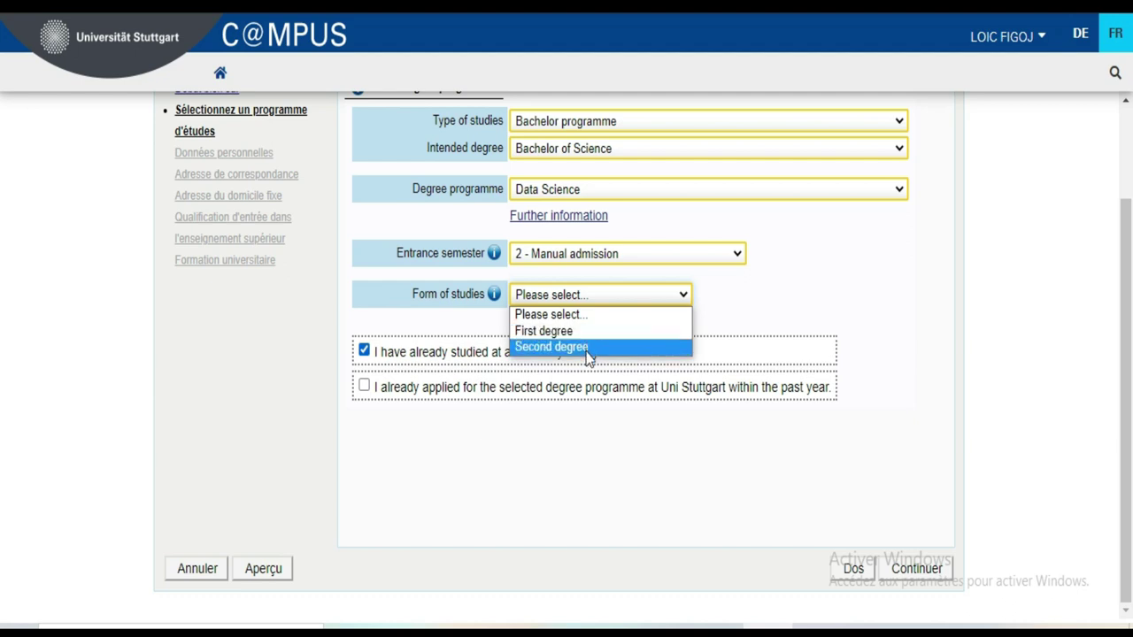
click(588, 347)
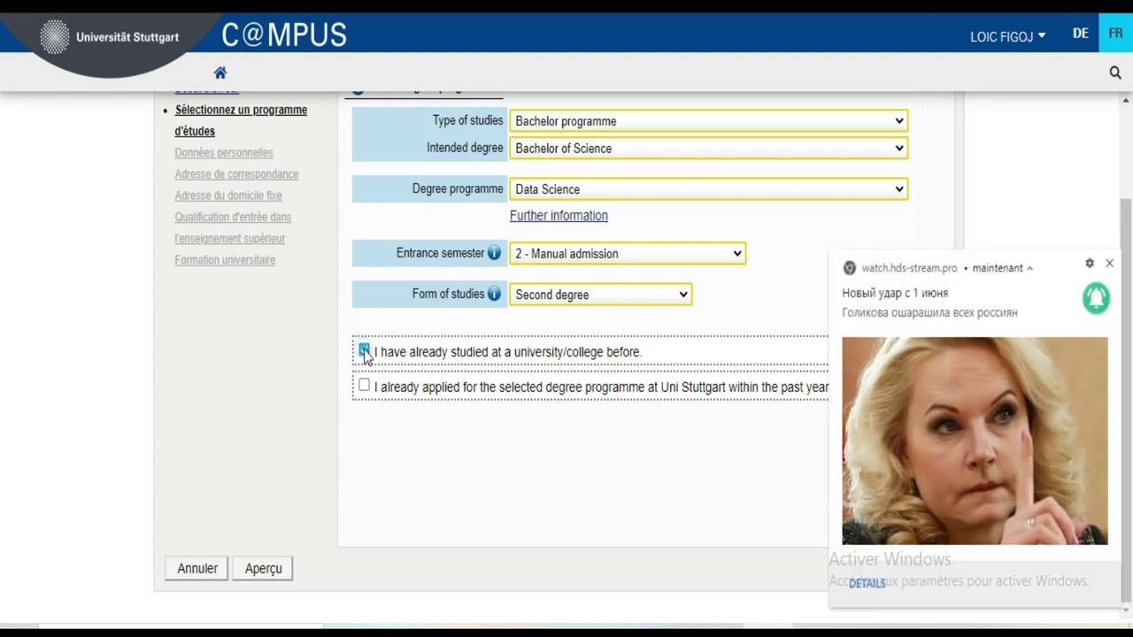
- Dismiss the news notification, leave only the first checkbox ticked, and continue to personal data
click(1110, 265)
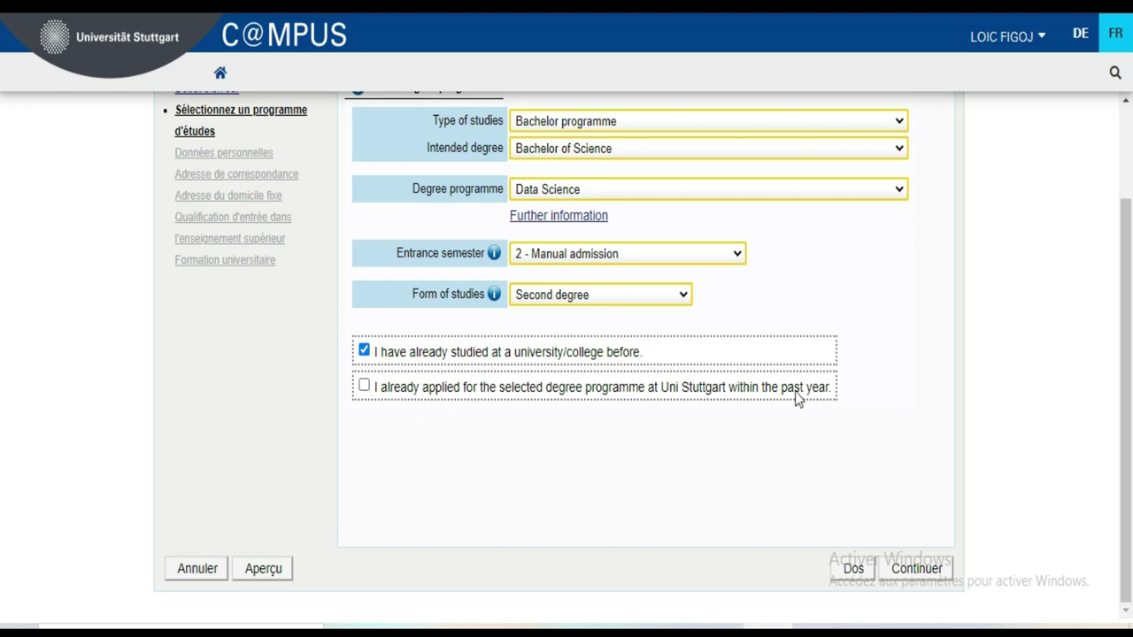
click(365, 386)
click(364, 350)
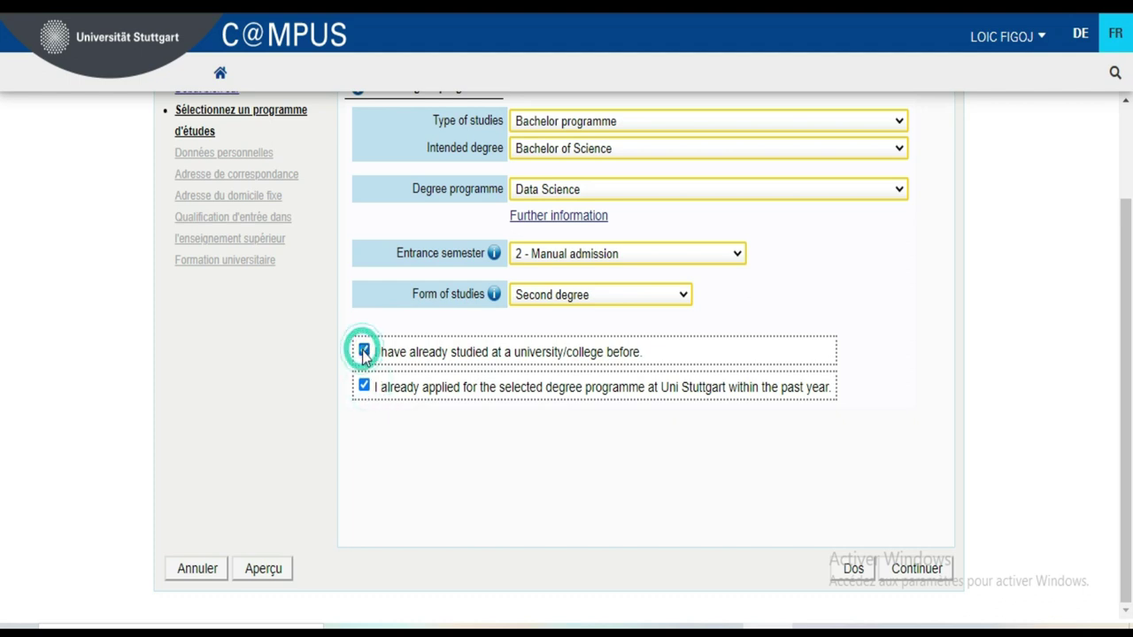
click(365, 387)
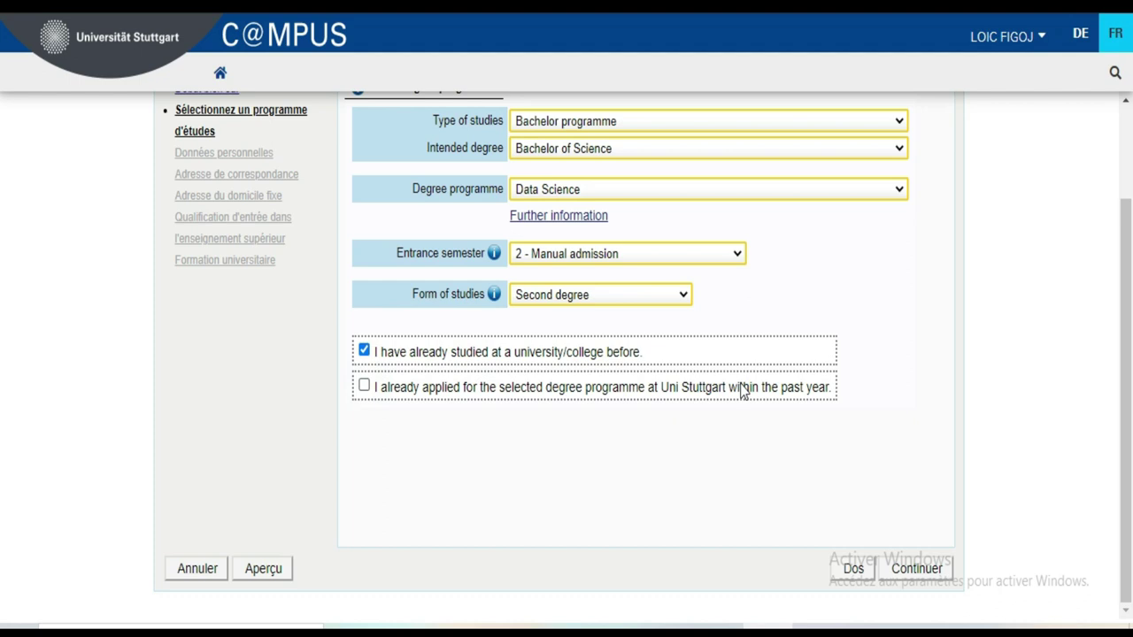
click(938, 571)
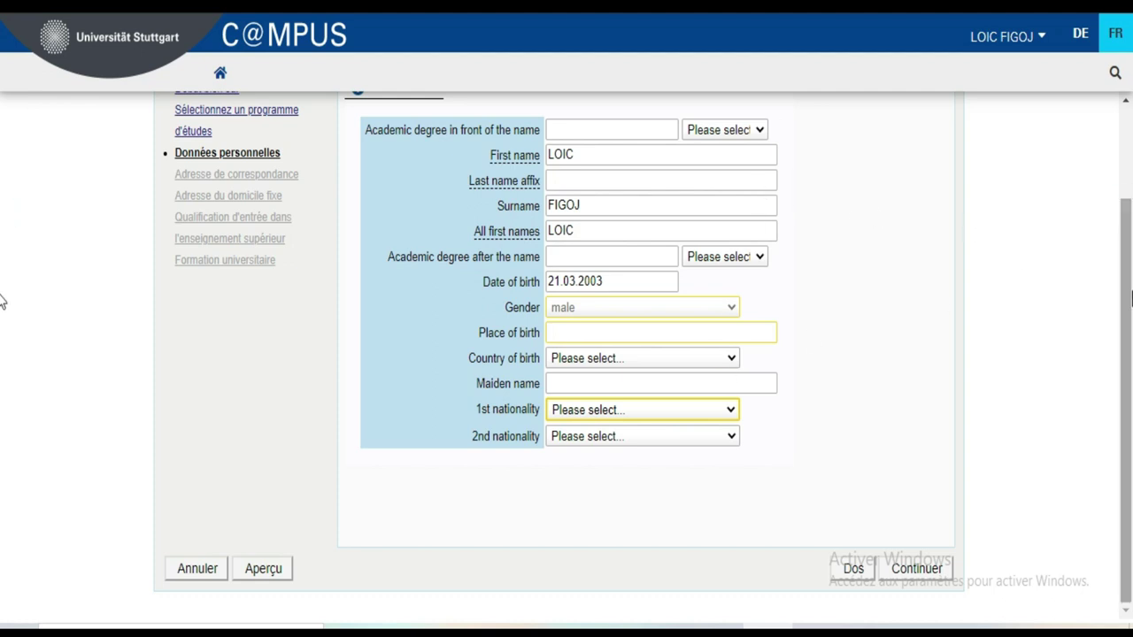
- Select Dipl.-Ing. as the degree before the name and B.Sc. as the degree after it
scroll(3, 286, up, 2)
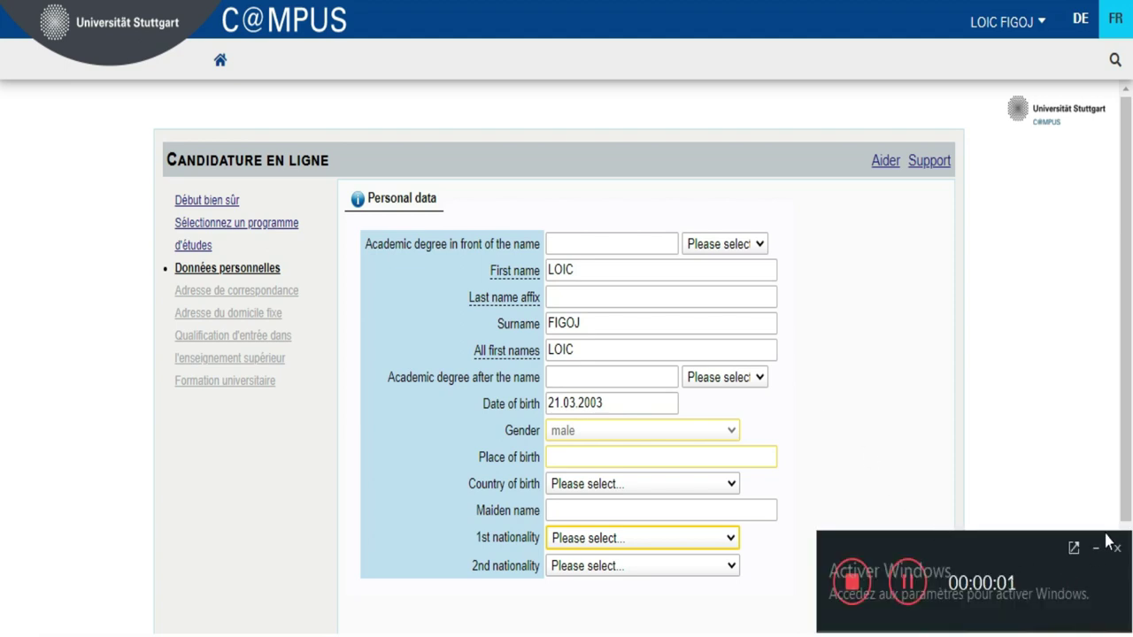
click(1097, 548)
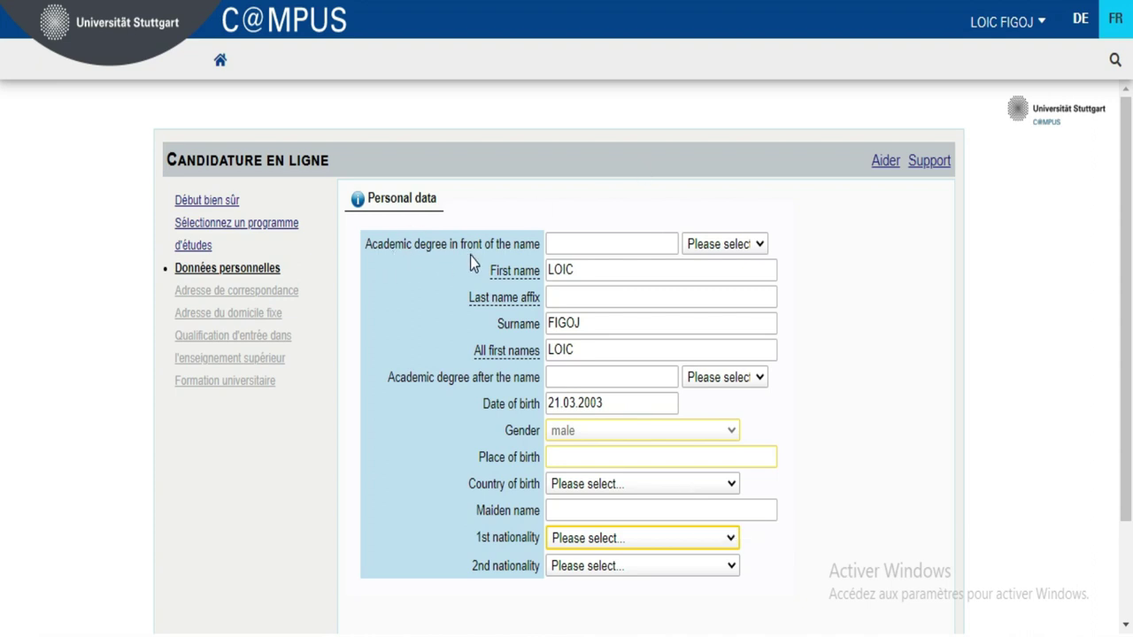
click(758, 247)
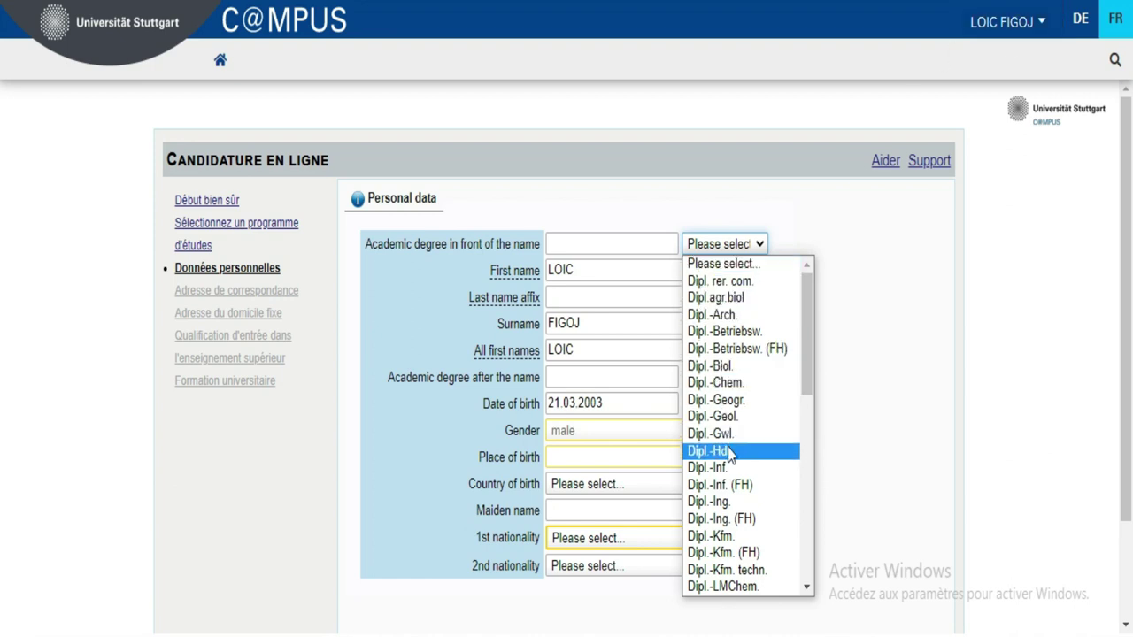
click(730, 502)
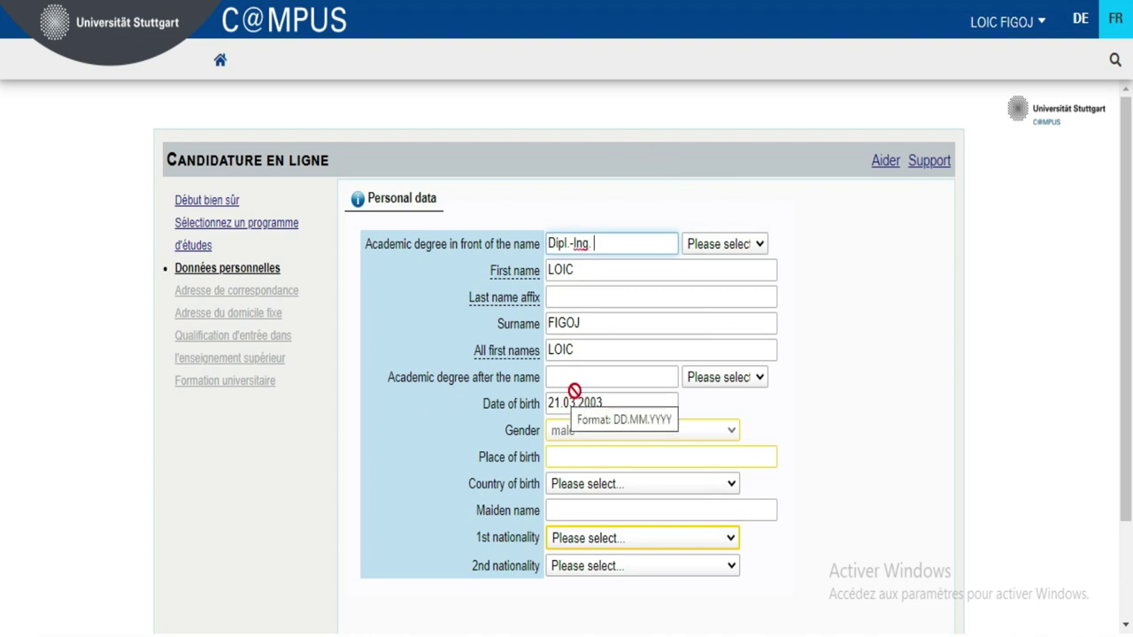
click(715, 387)
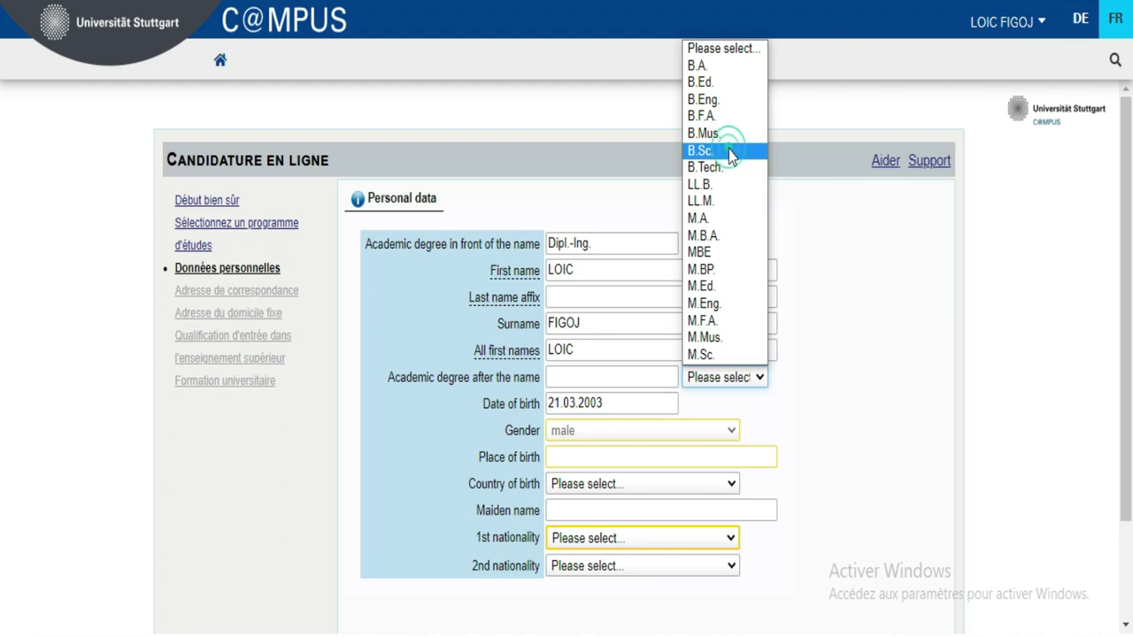
click(728, 151)
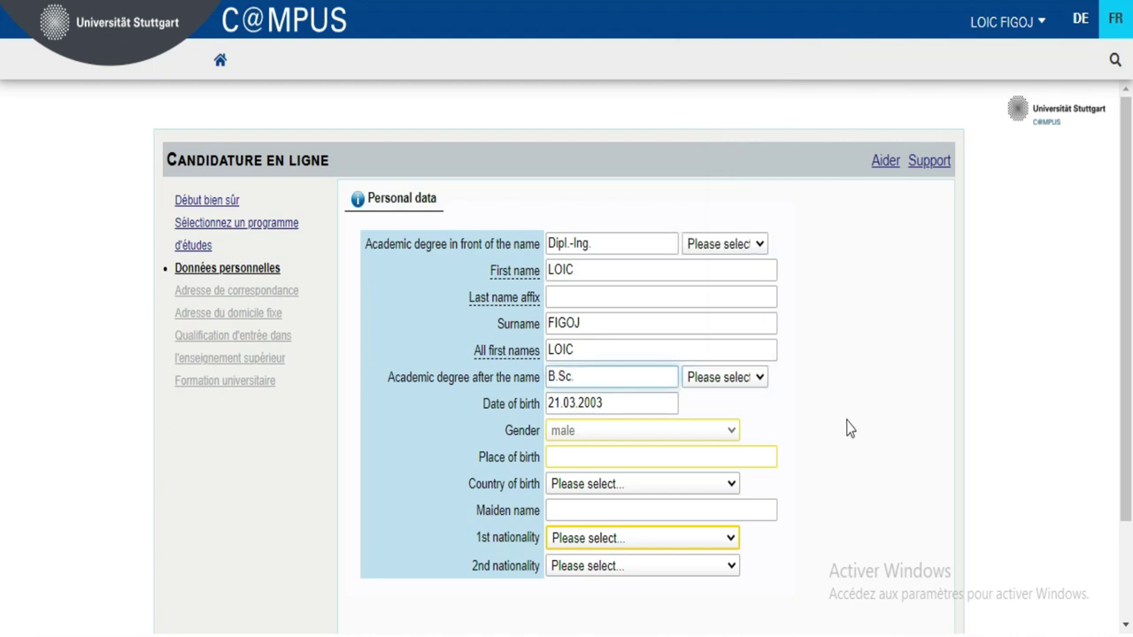
click(599, 457)
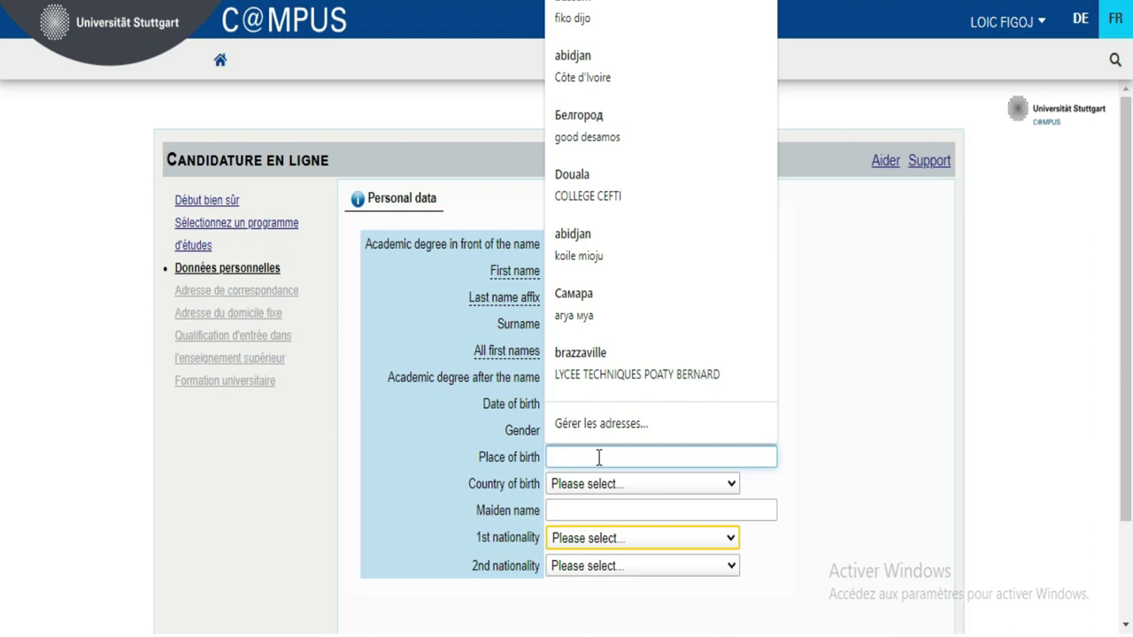
- Enter the place of birth as 'Abidjan', replacing the lowercase 'abidjan'
text(abi)
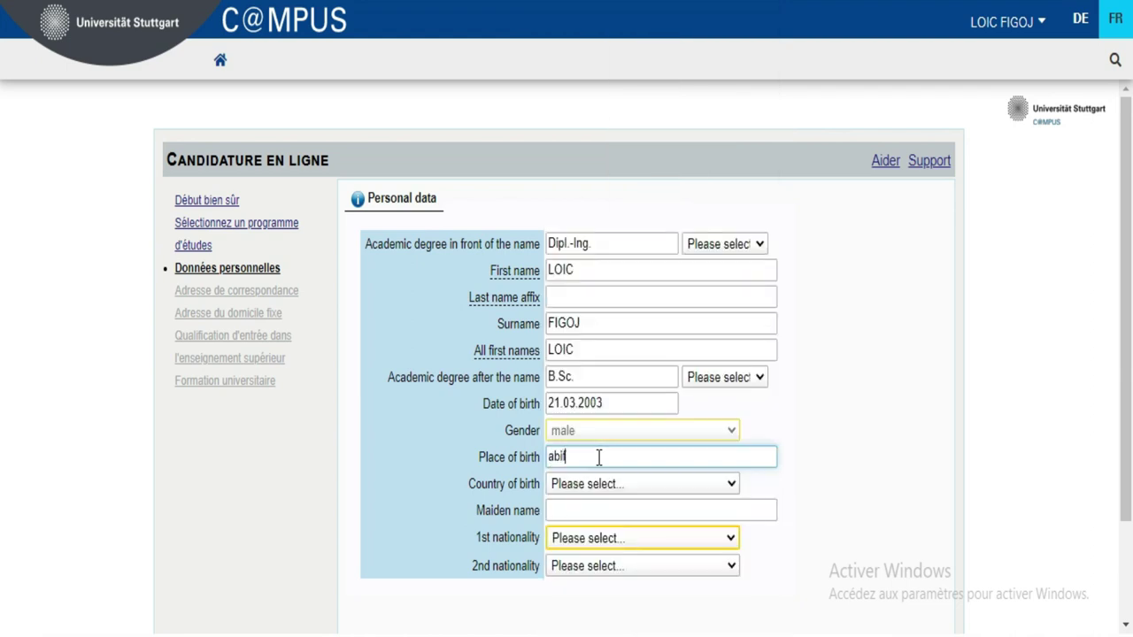
text(djan)
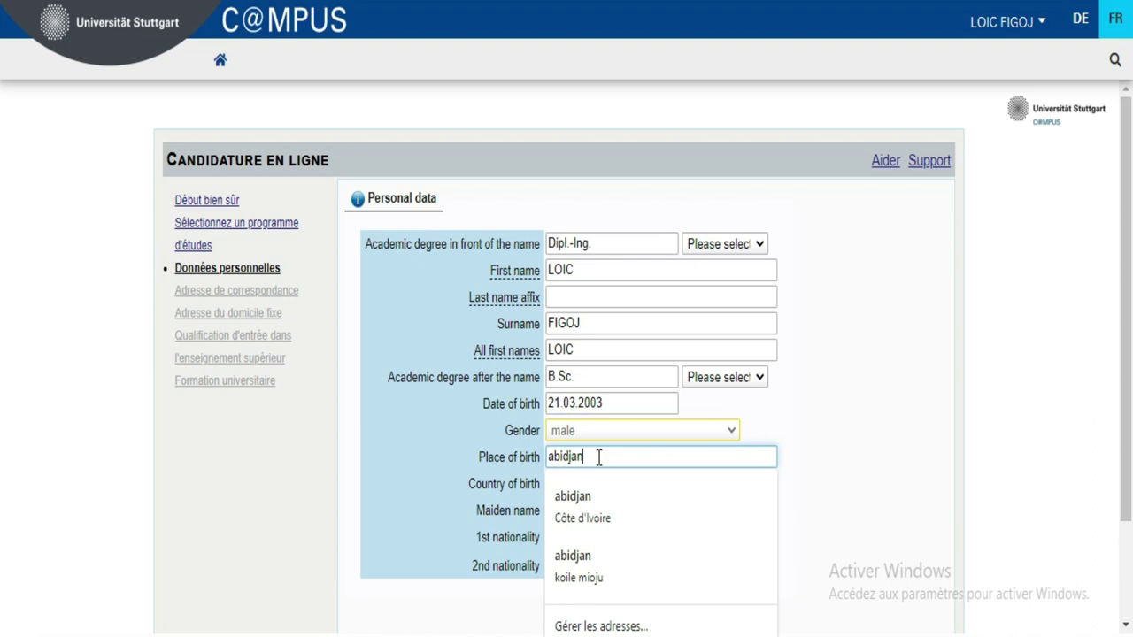
click(832, 471)
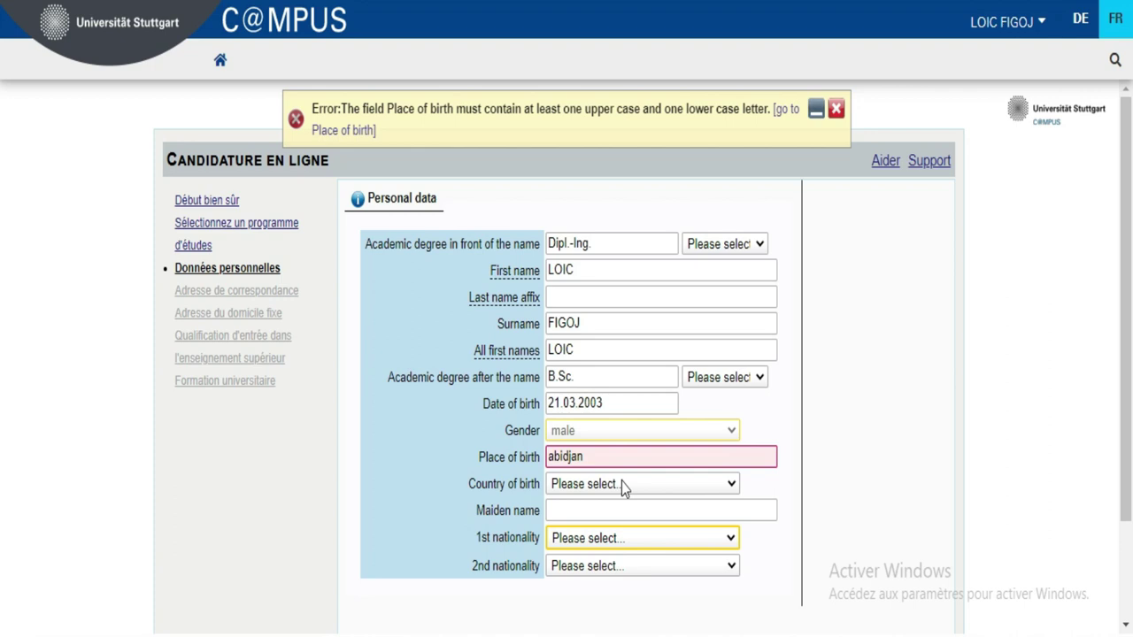
click(703, 456)
click(825, 421)
click(787, 111)
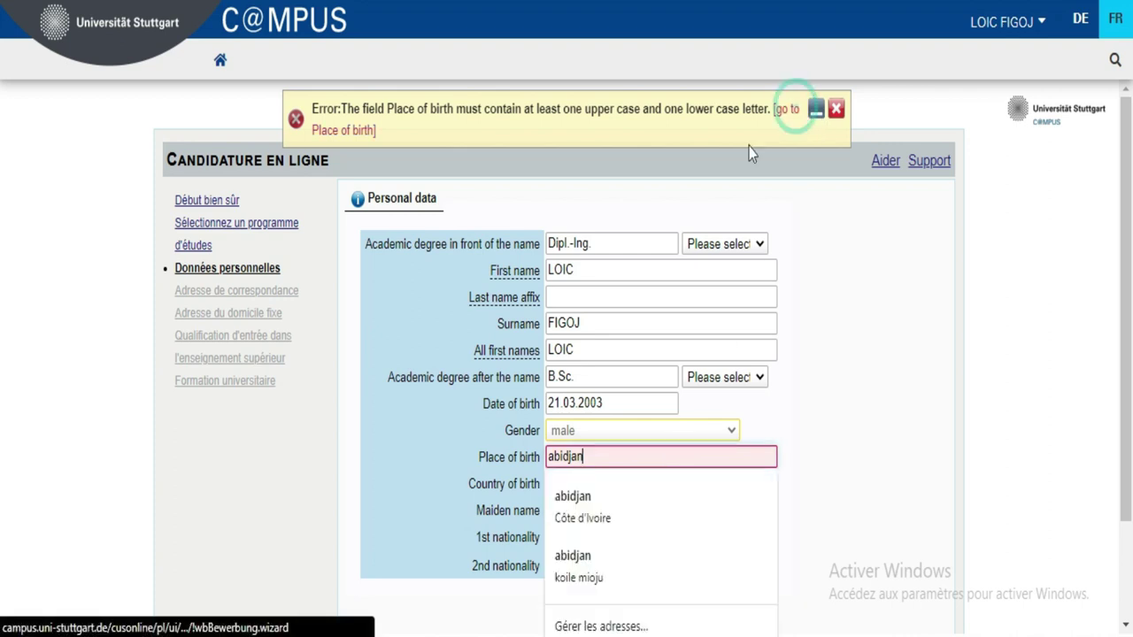
double_click(660, 458)
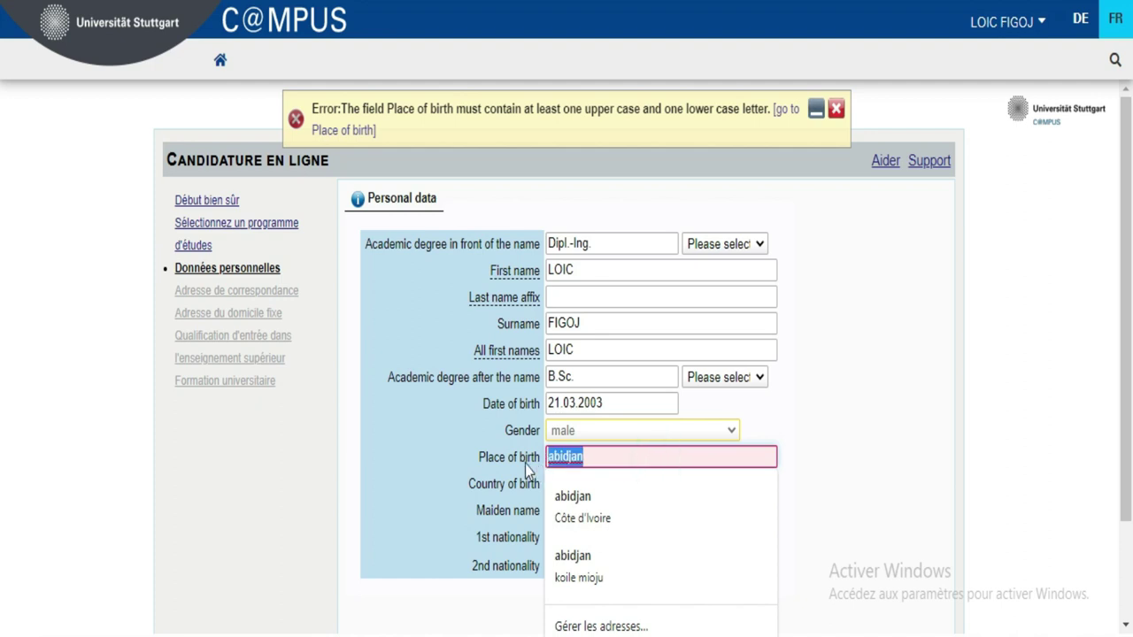
text(Ab)
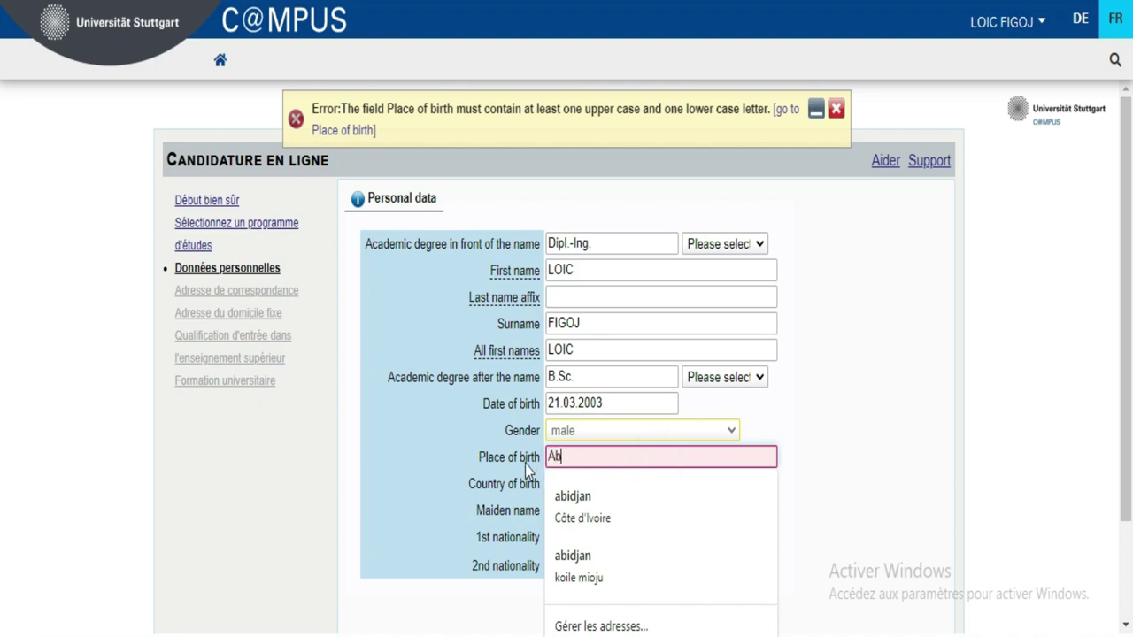
text(idjan)
click(795, 417)
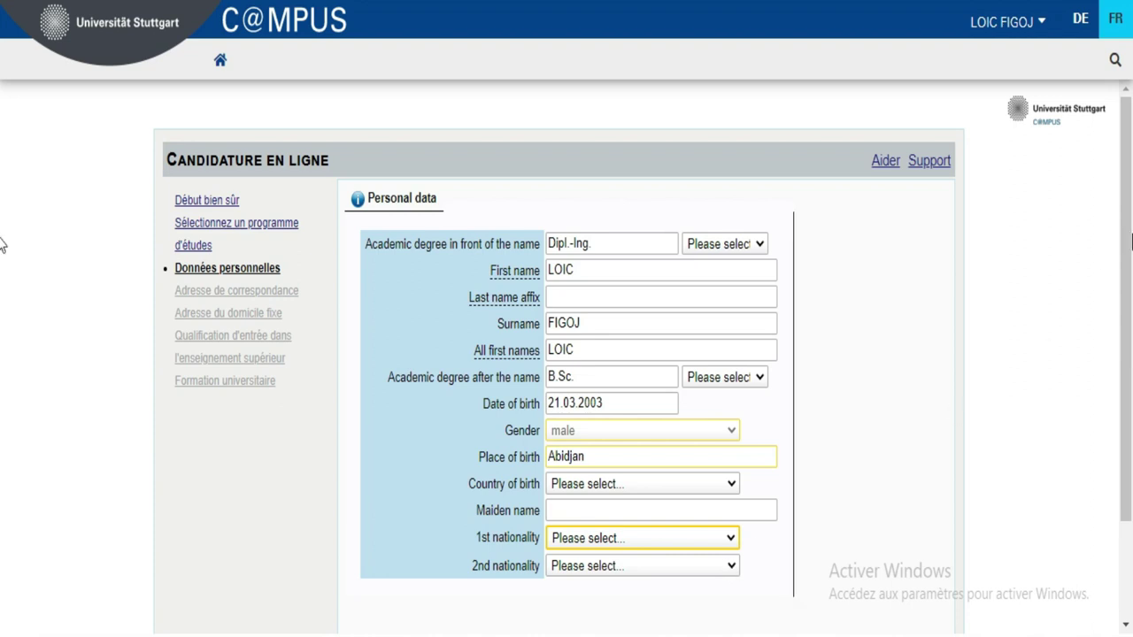
- Set 1st nationality to Cote d'Ivoire and submit the personal data
scroll(4, 266, down, 3)
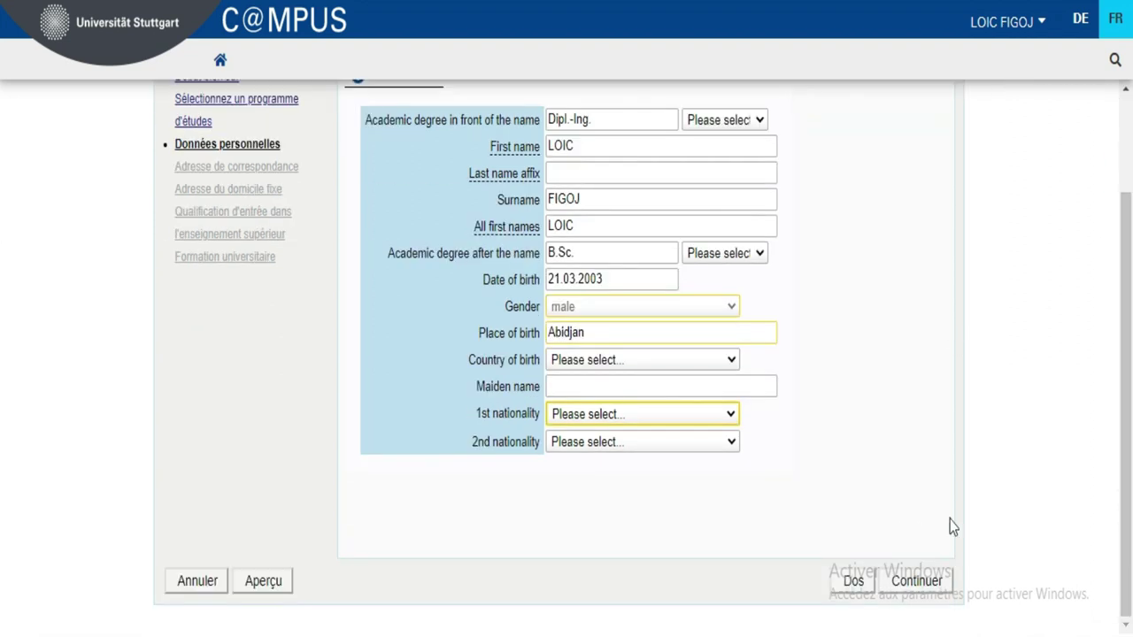
click(928, 589)
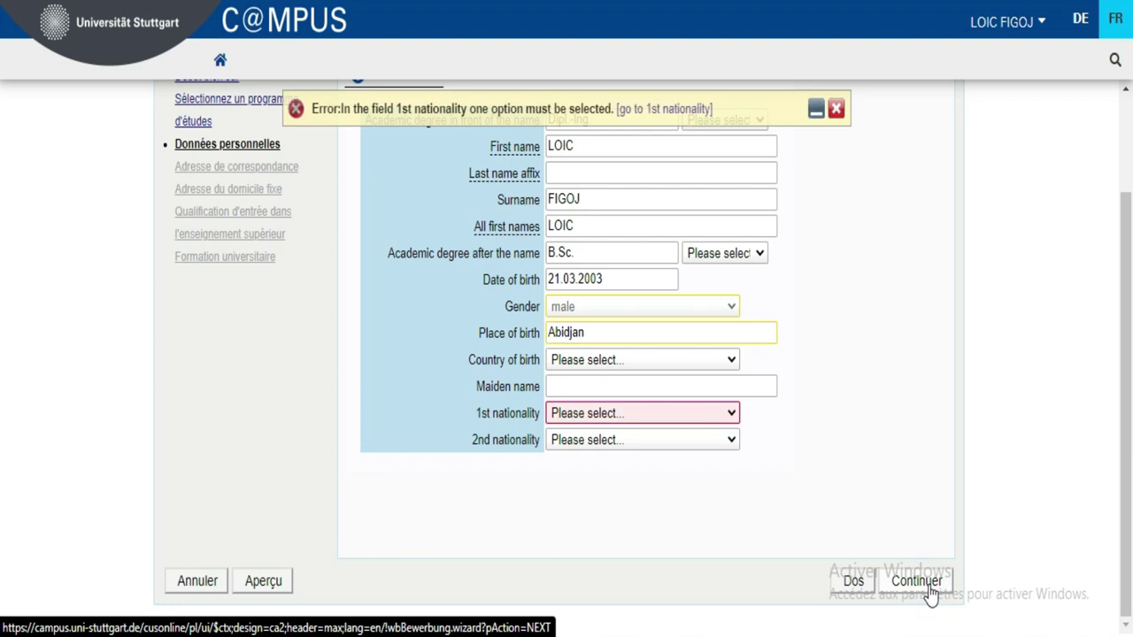
click(644, 417)
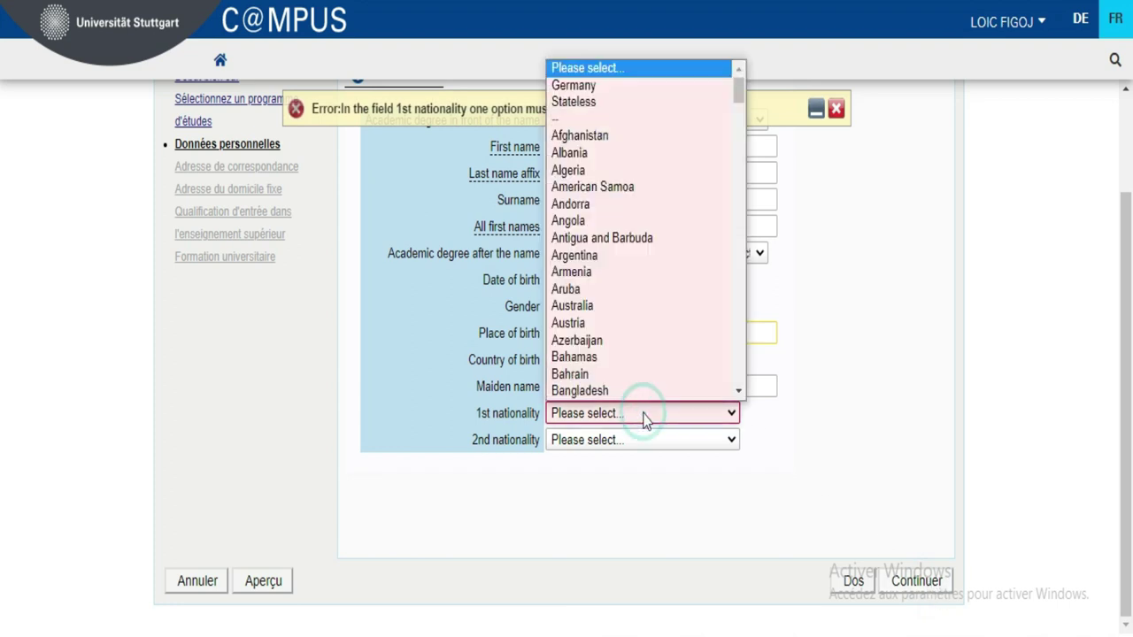
scroll(737, 239, down, 15)
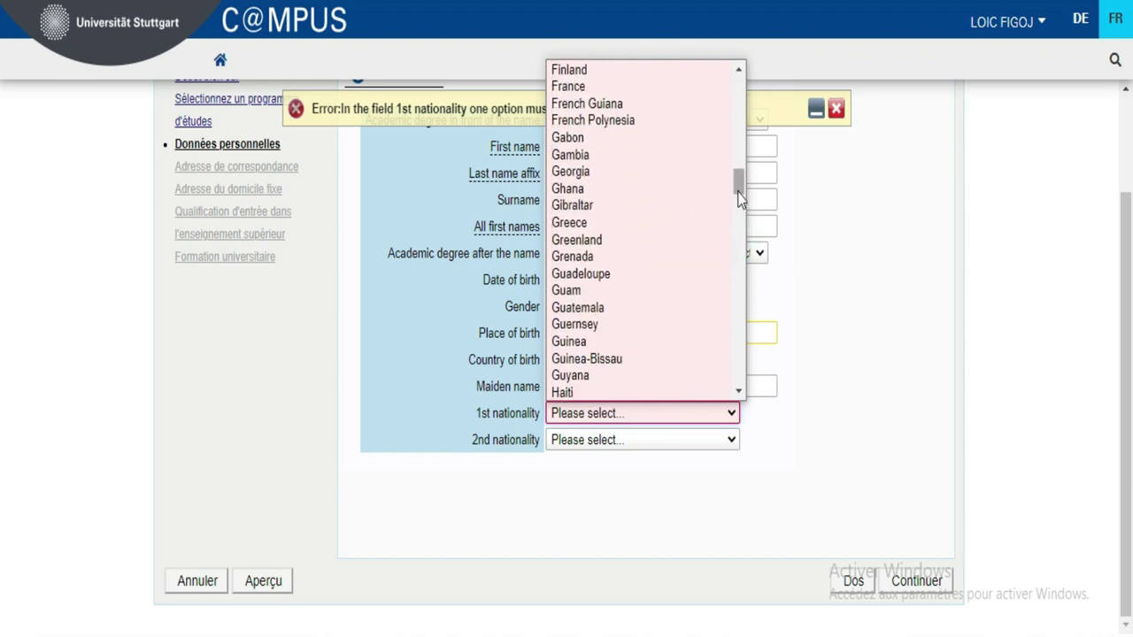
drag(739, 187, 739, 162)
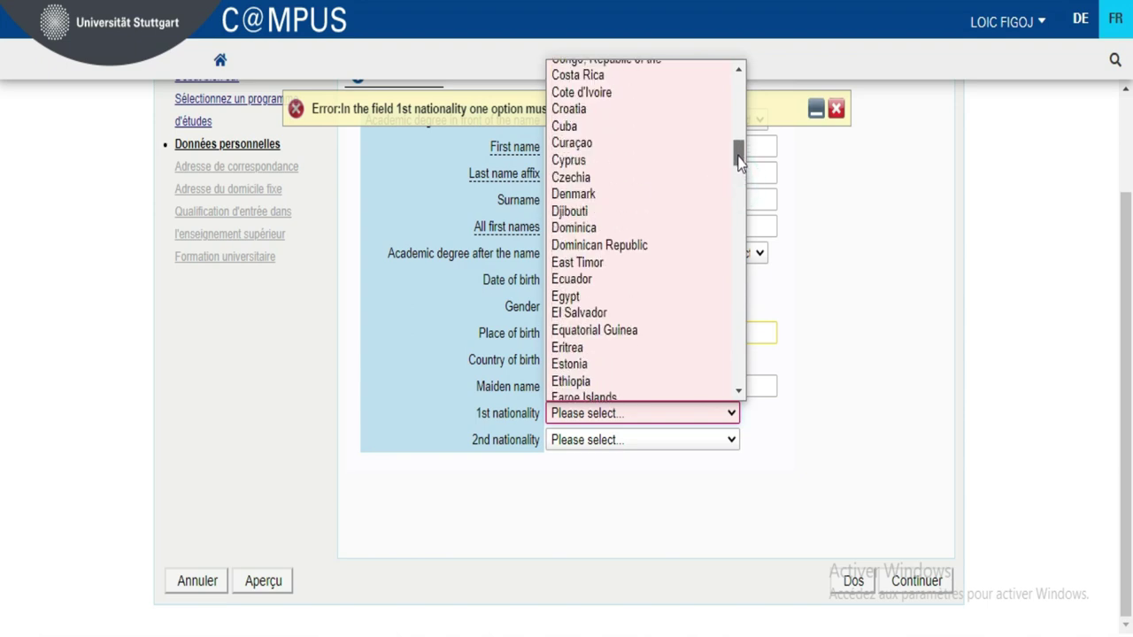
click(607, 94)
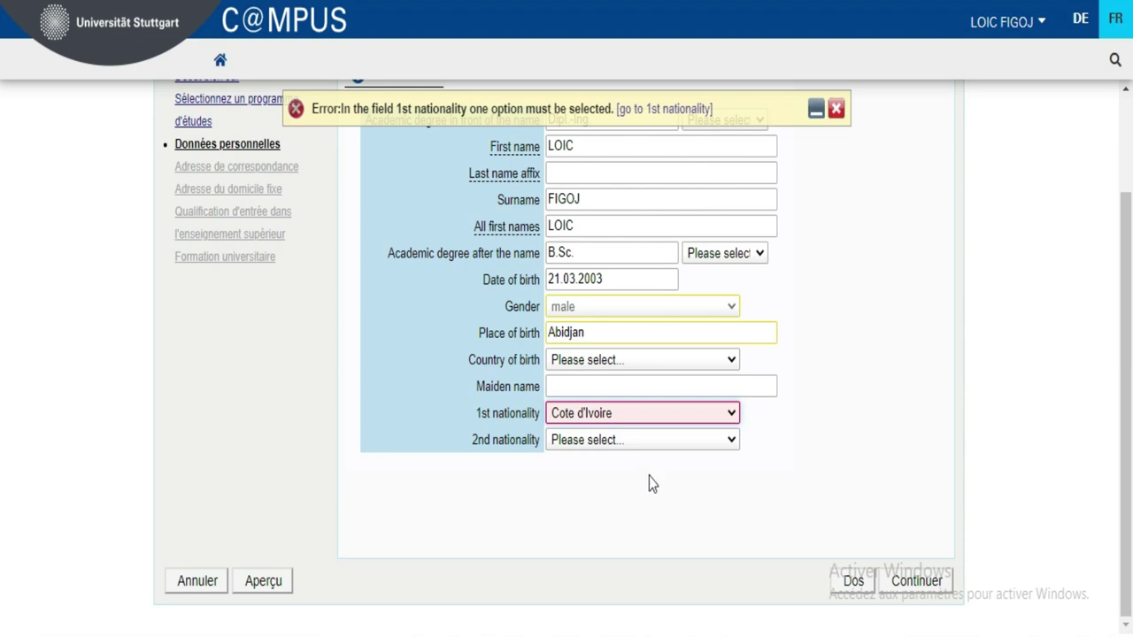
click(920, 443)
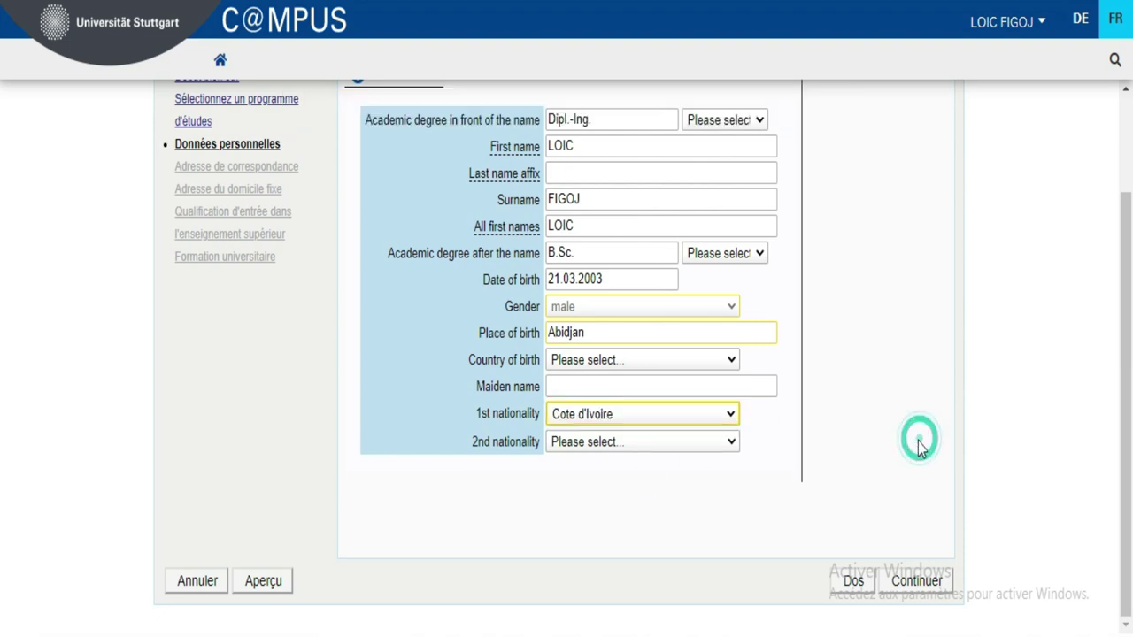
click(900, 586)
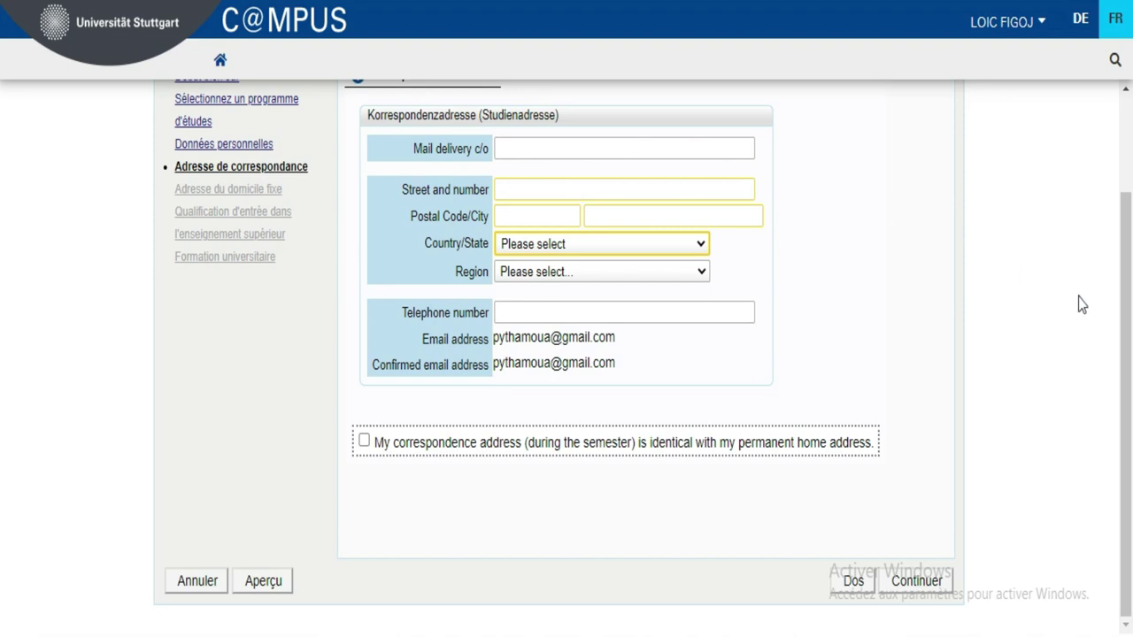
- Dismiss the web notification and show the correspondence address step in French
scroll(2, 301, up, 1)
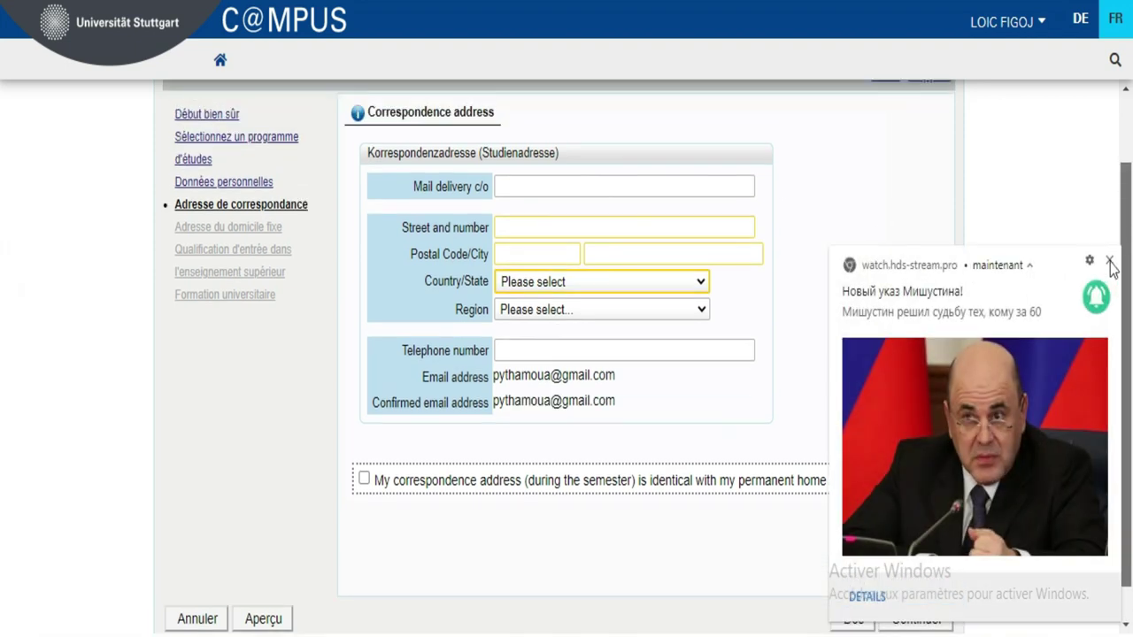
scroll(1111, 268, up, 1)
click(1111, 265)
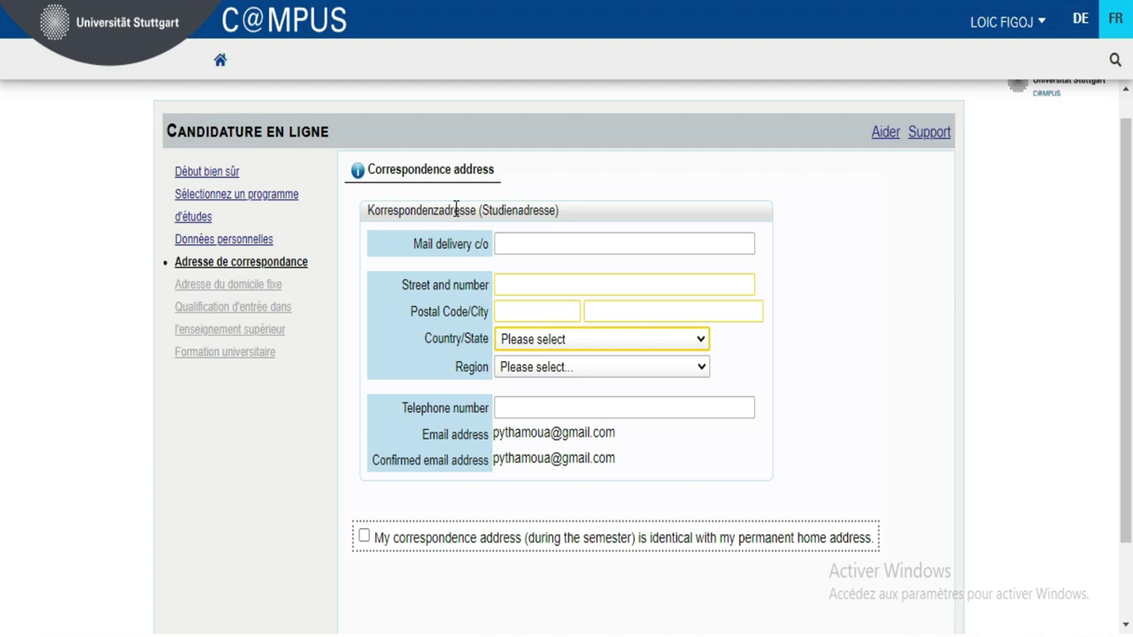
click(1122, 29)
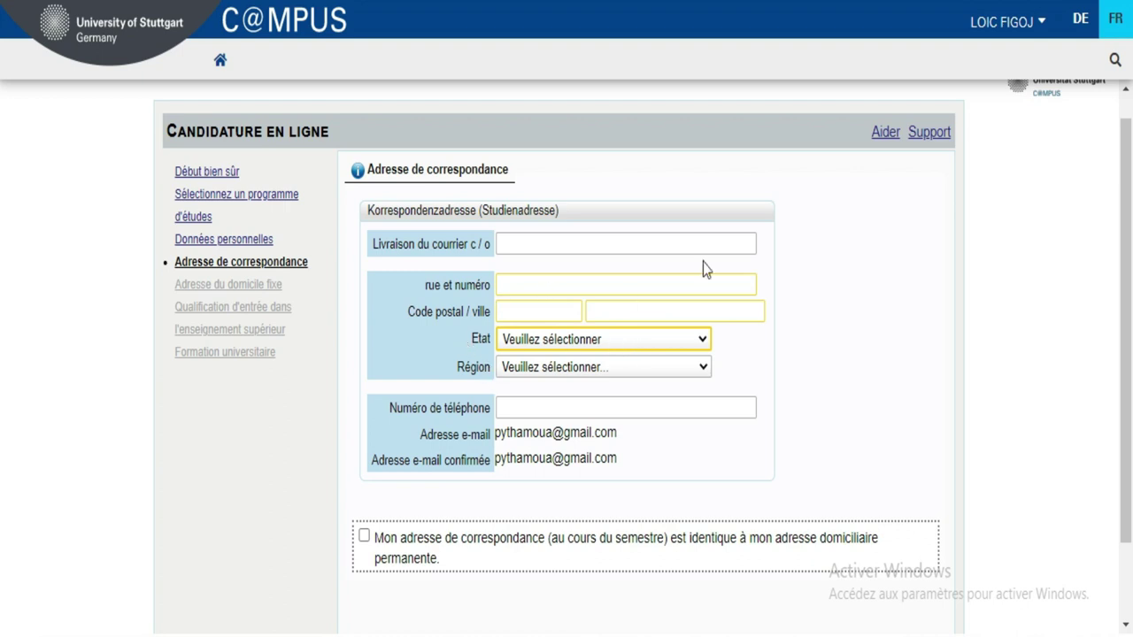
- Fill in the 'Livraison du courrier c / o' delivery line
click(547, 241)
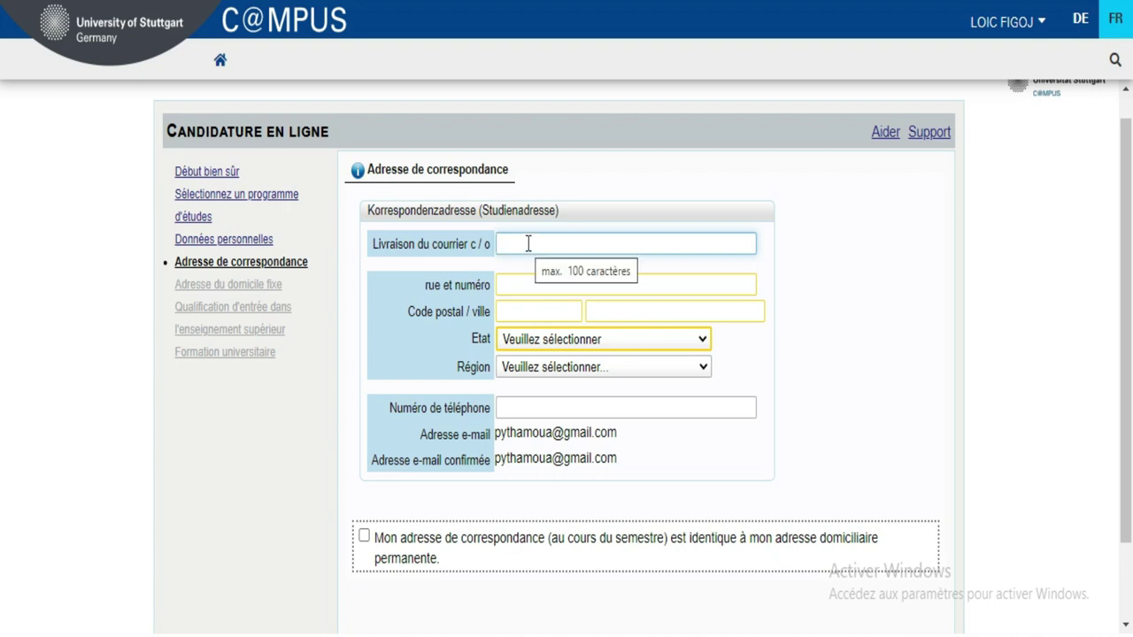
text(hiou)
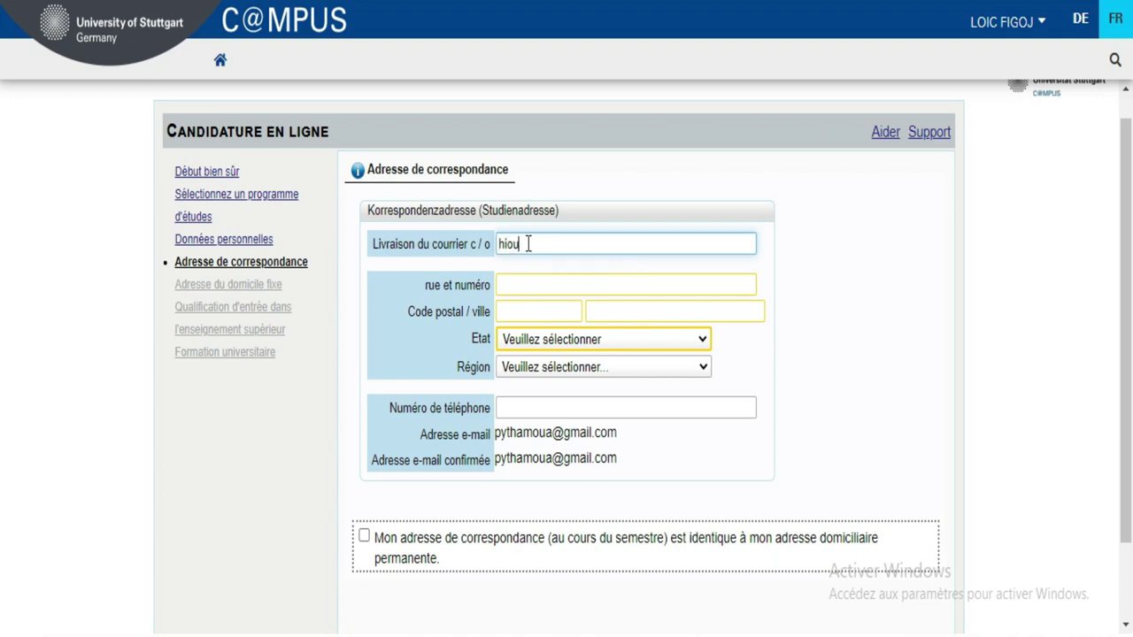
mouse_move(1059, 576)
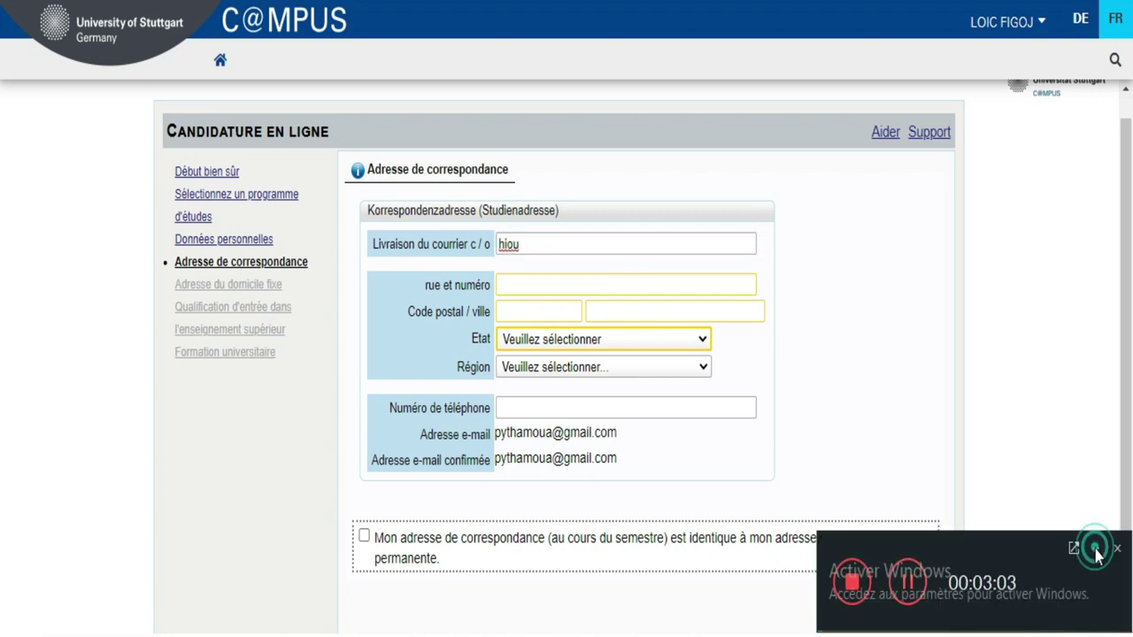
click(1096, 551)
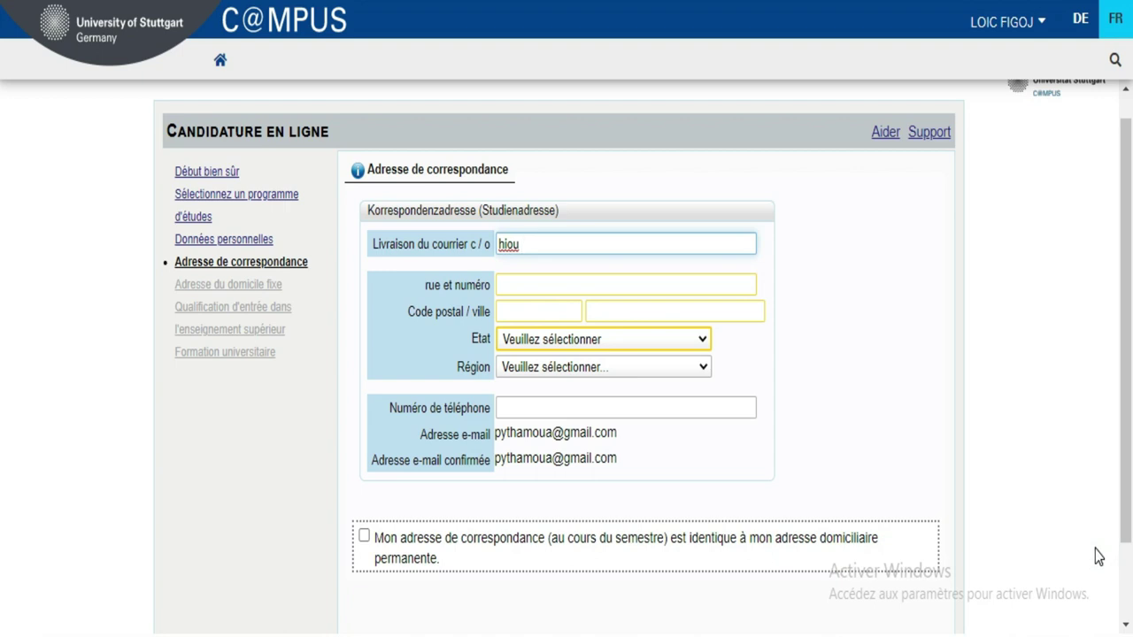
text(hju)
- Enter the street name and house number in the 'rue et numéro' field
click(559, 284)
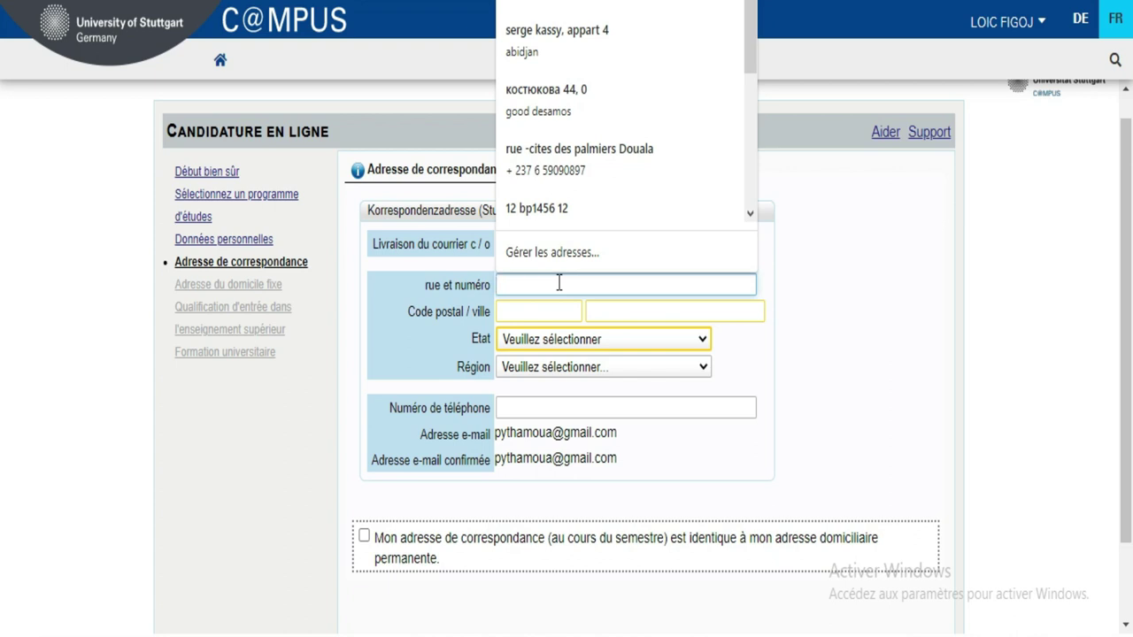
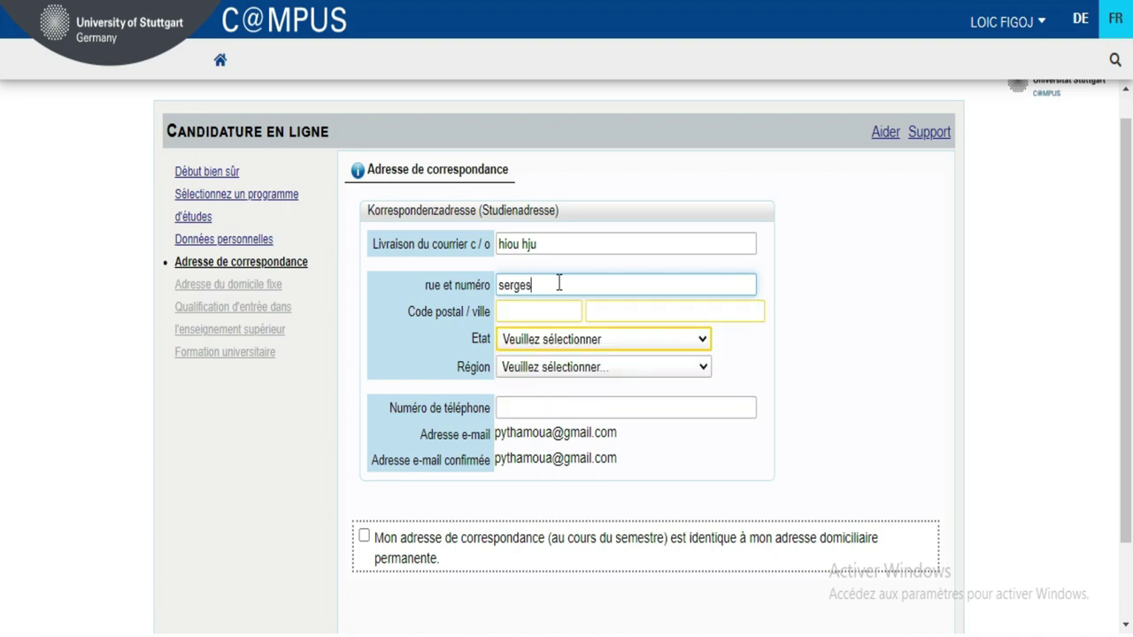
mouse_move(908, 586)
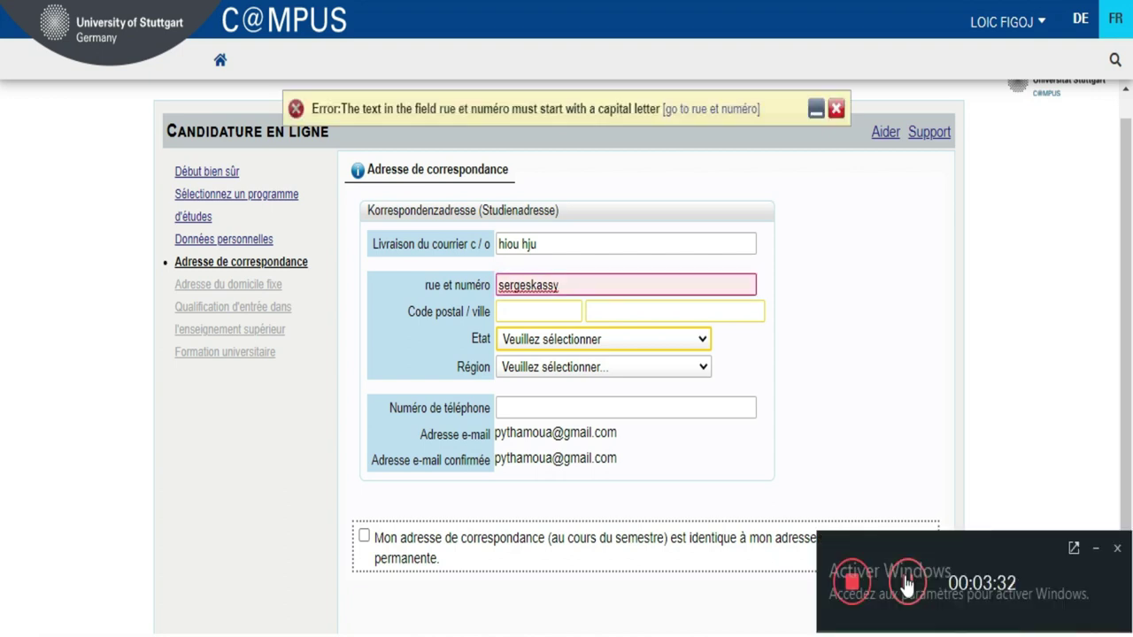
click(1095, 549)
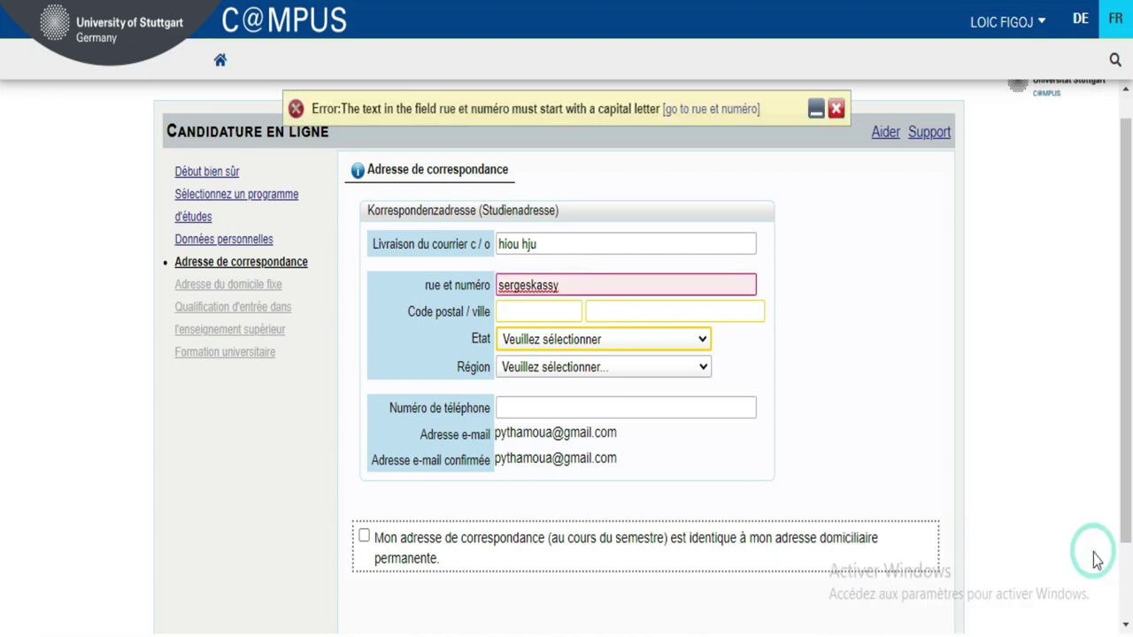
click(646, 281)
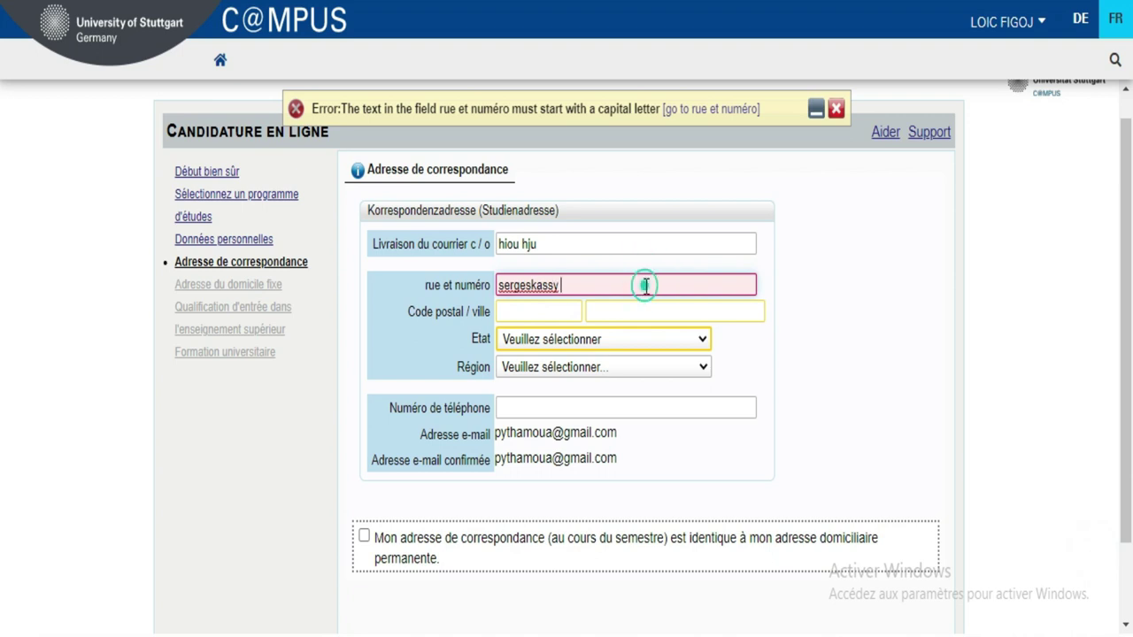
click(863, 354)
click(693, 285)
text(4)
click(500, 314)
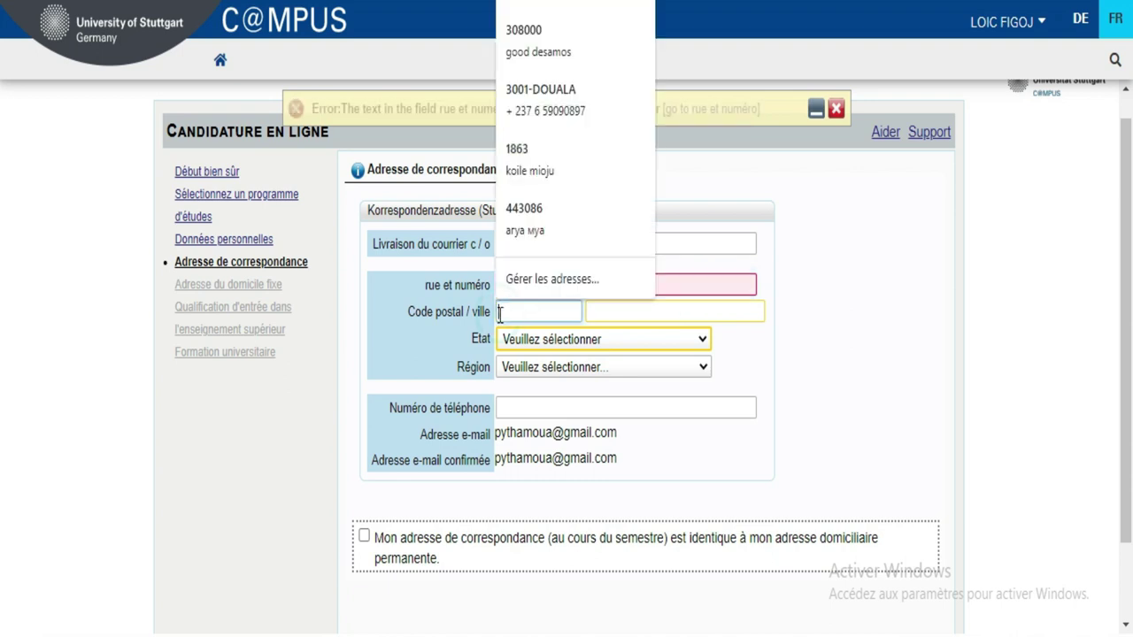
- Capitalise the first letter of the street name to clear the error
click(285, 404)
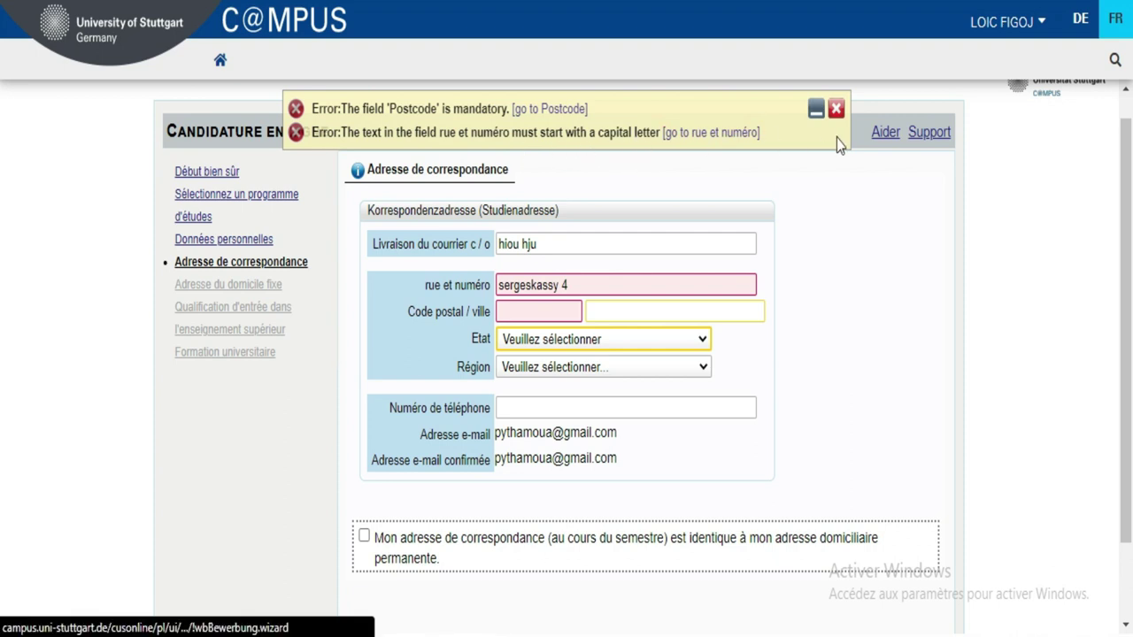
click(835, 110)
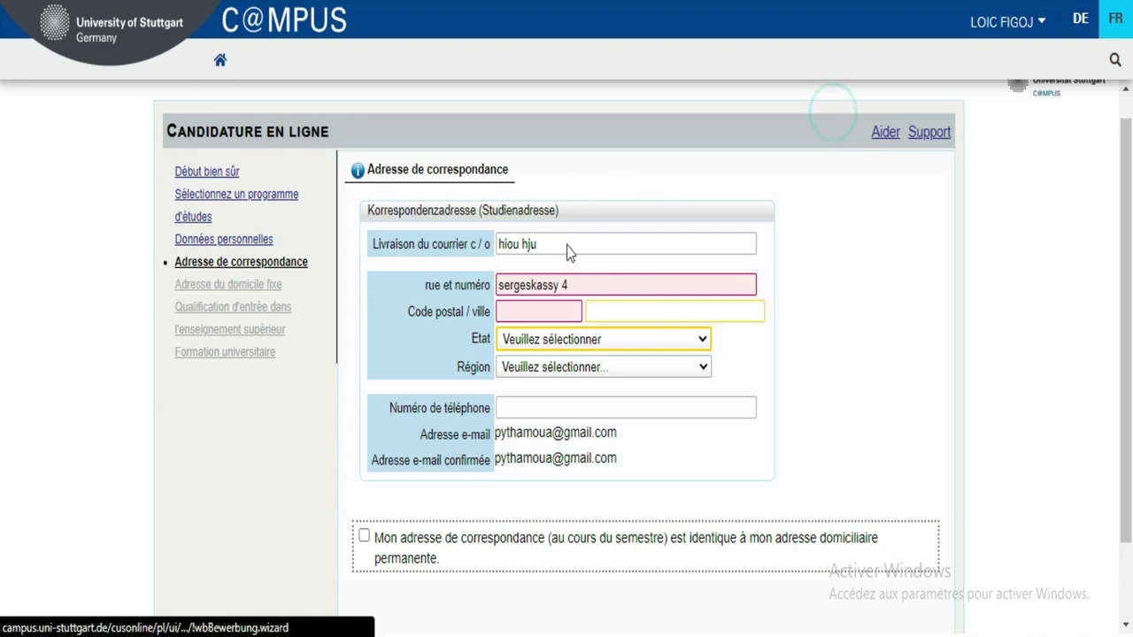
click(505, 284)
key(BackSpace)
text(S)
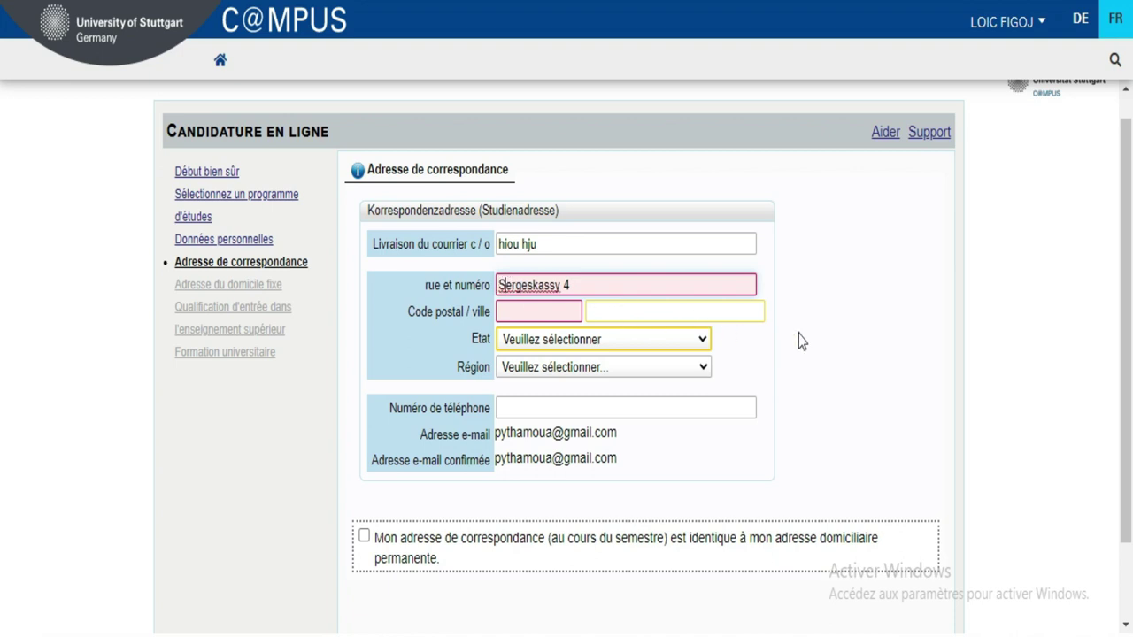
click(882, 309)
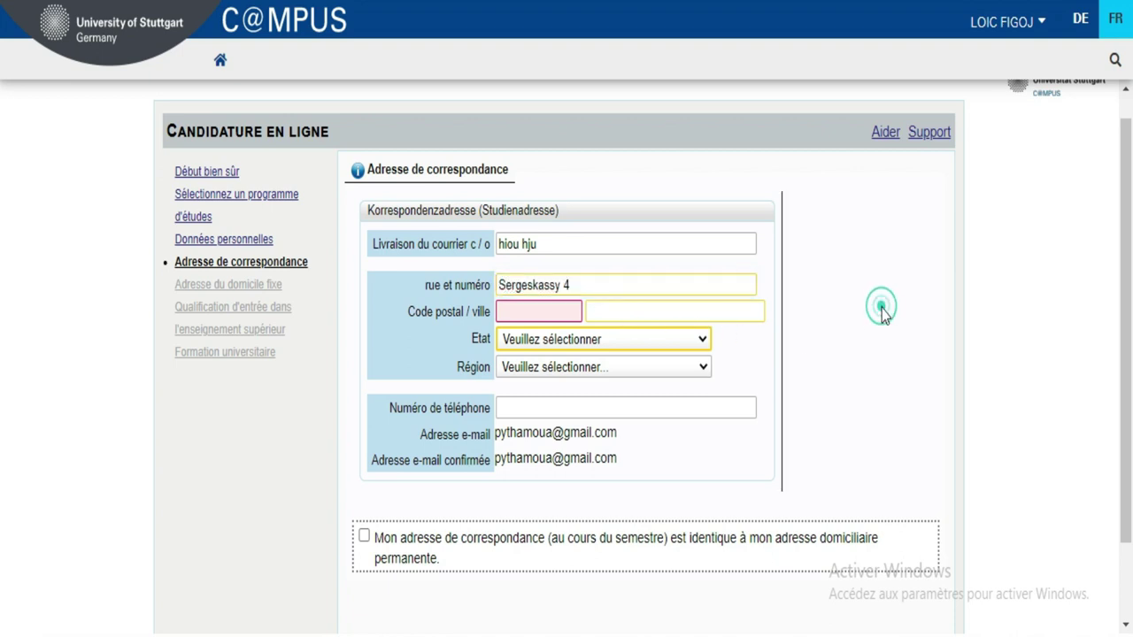
- Enter the postal code and Abidjan as the city
click(550, 311)
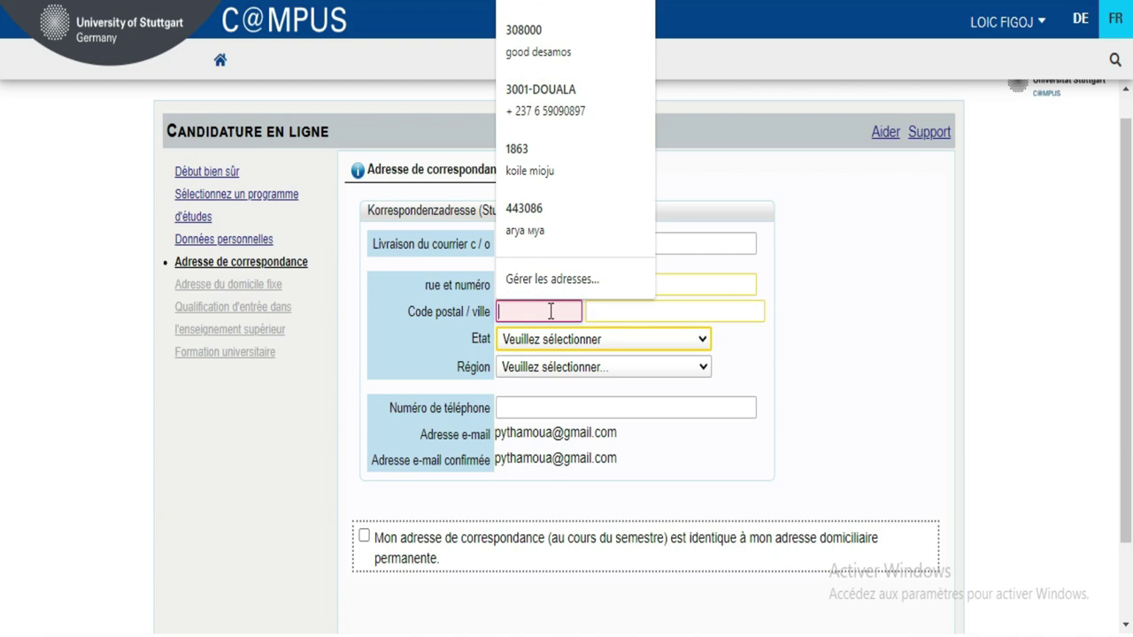
text(005)
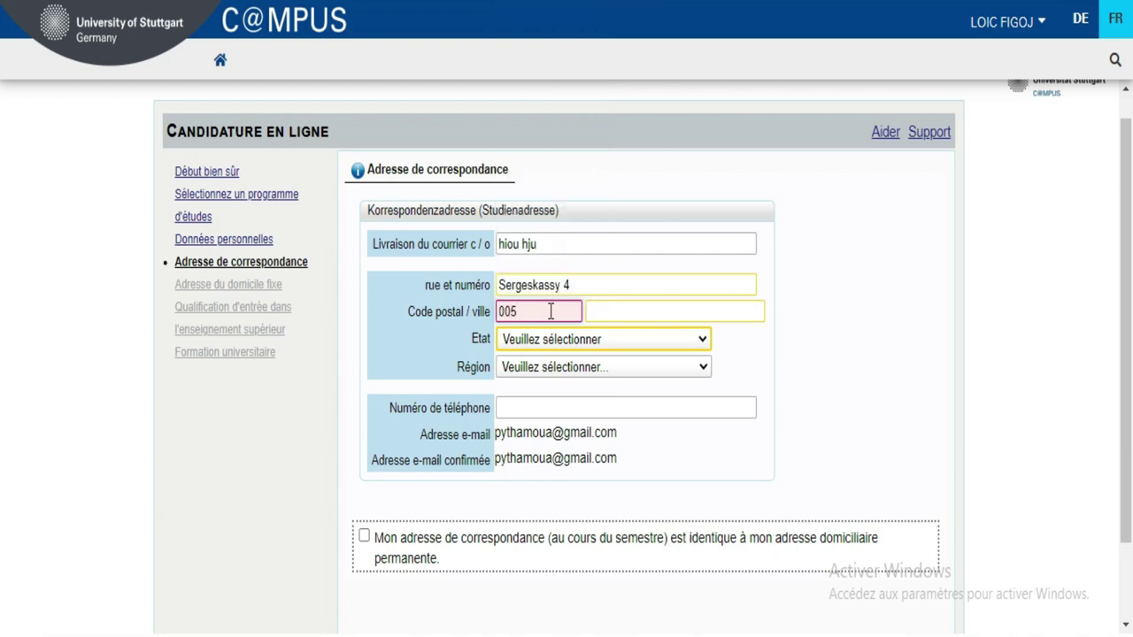
click(607, 310)
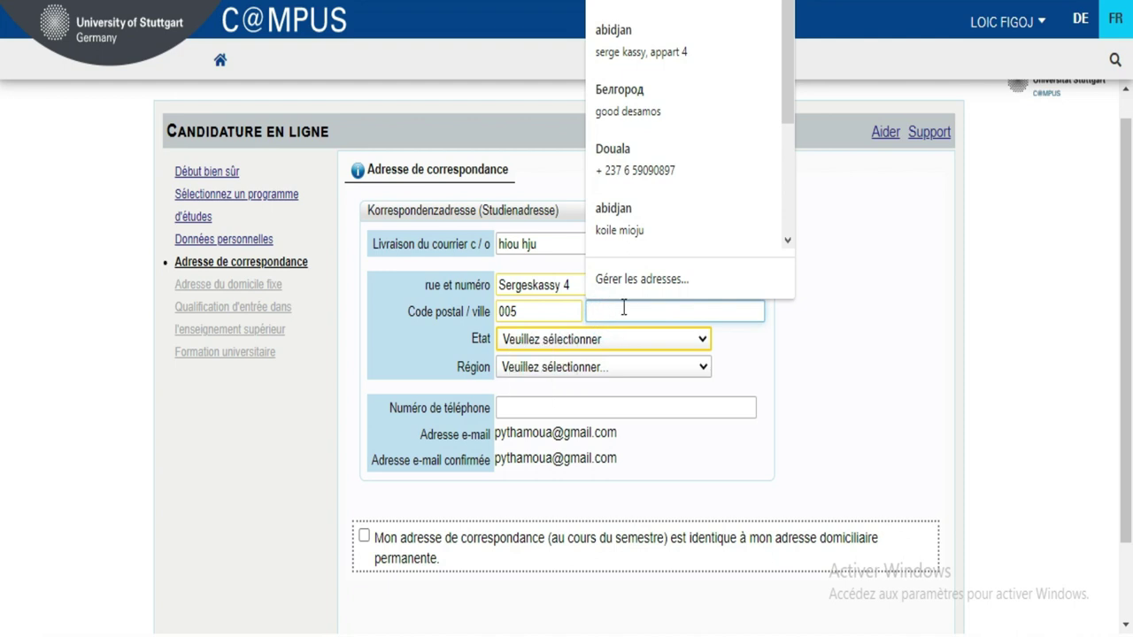
text(A)
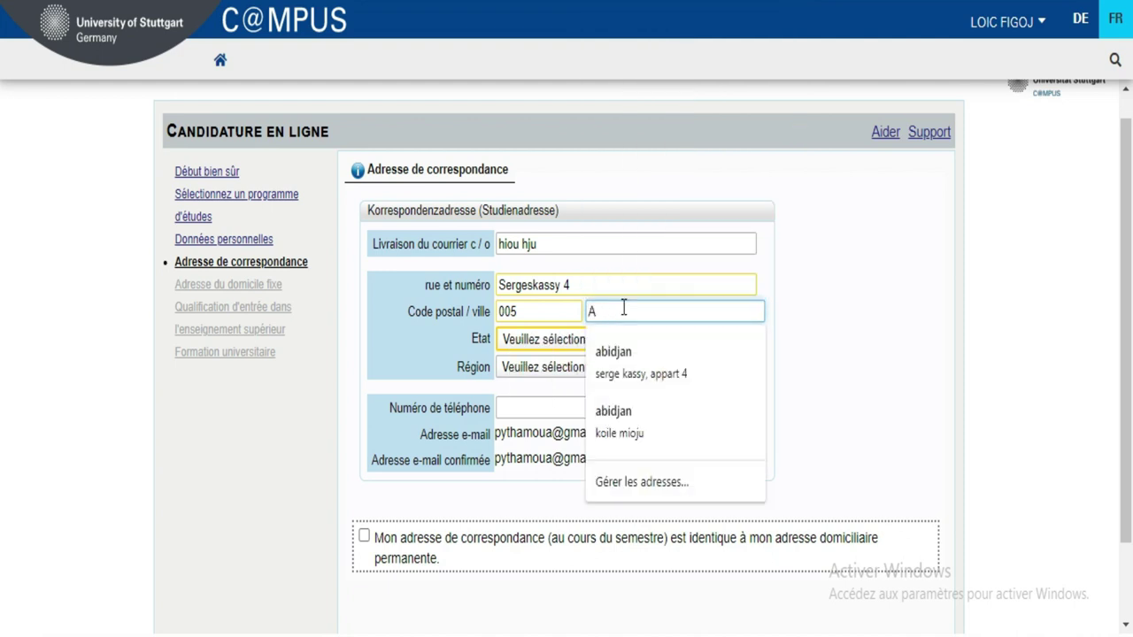
text(BI)
key(BackSpace)
key(BackSpace)
text(bidjan)
- Set the address country to Côte d'Ivoire and the region to Lagunes
click(552, 344)
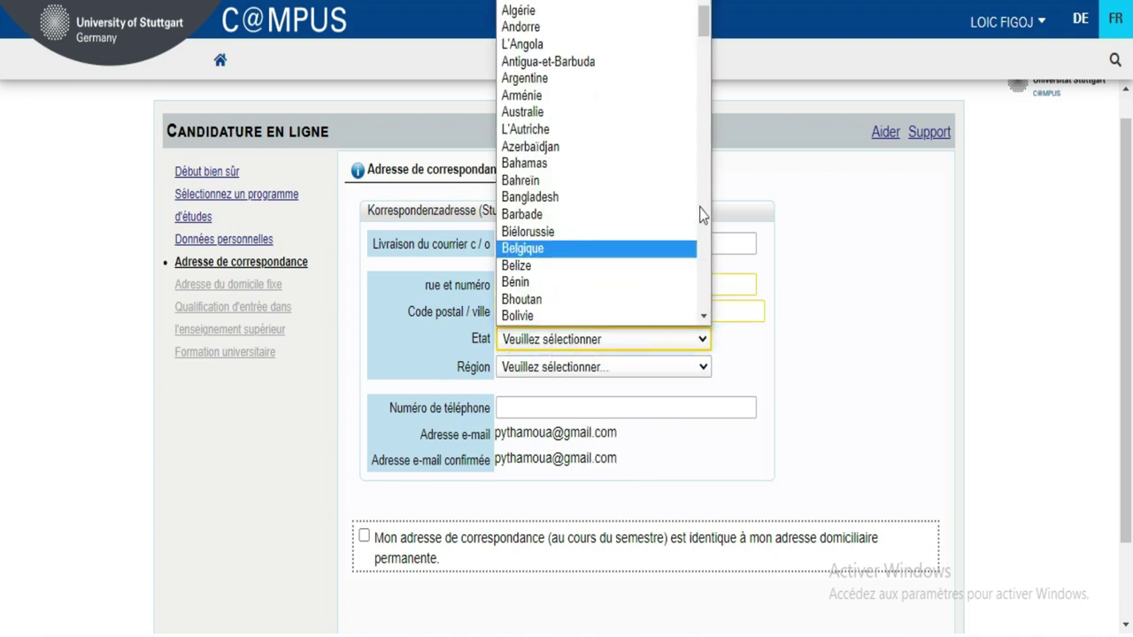
click(702, 205)
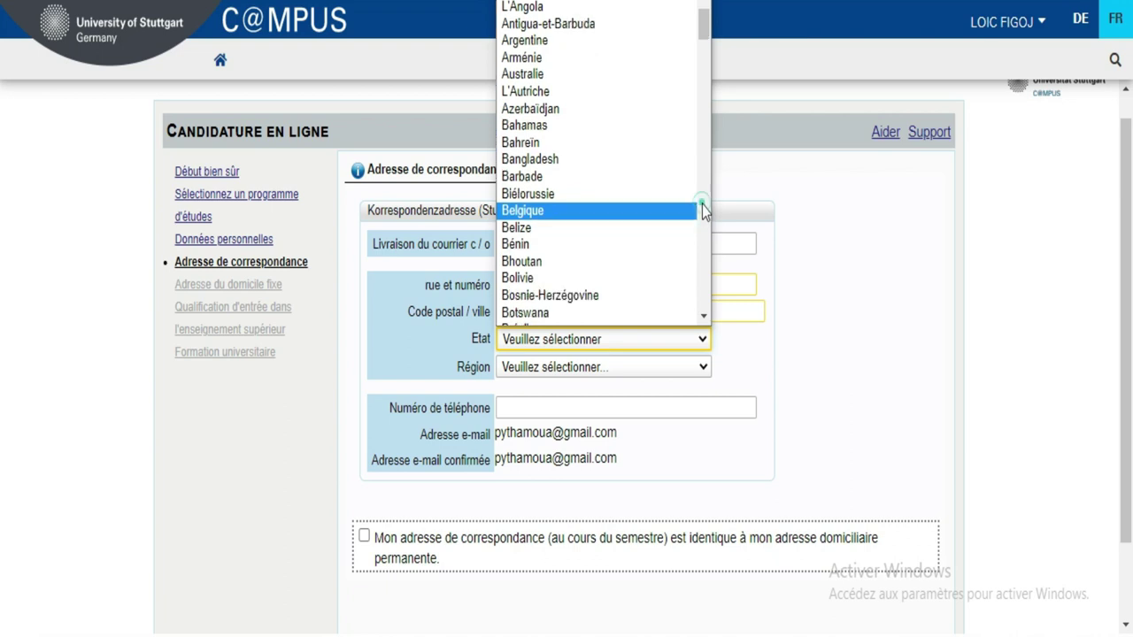
drag(705, 138, 708, 78)
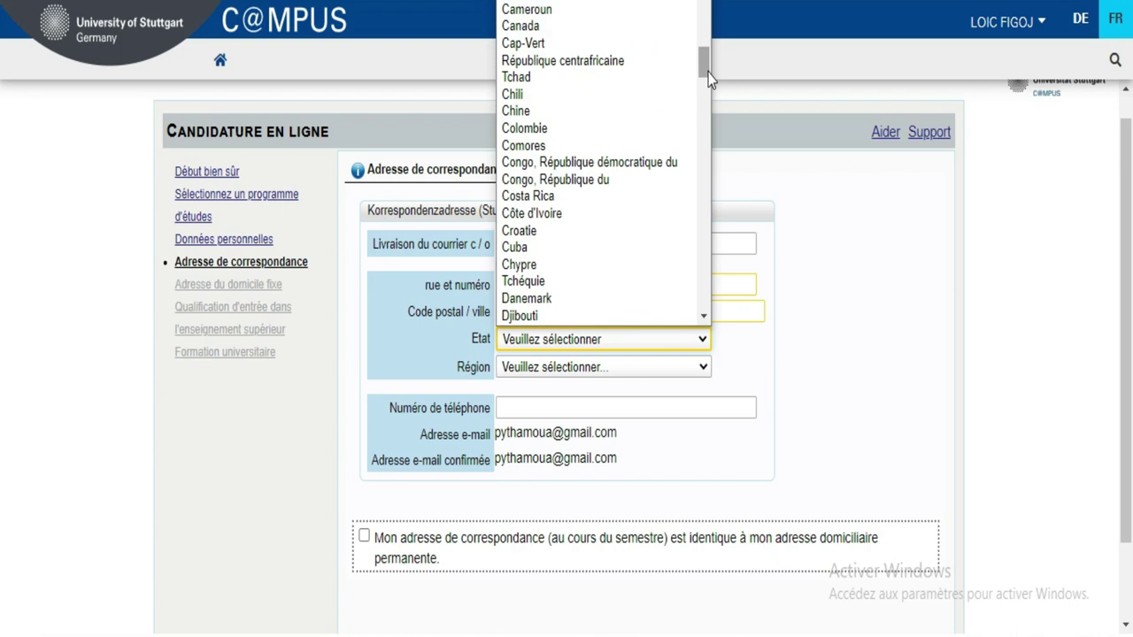
click(574, 213)
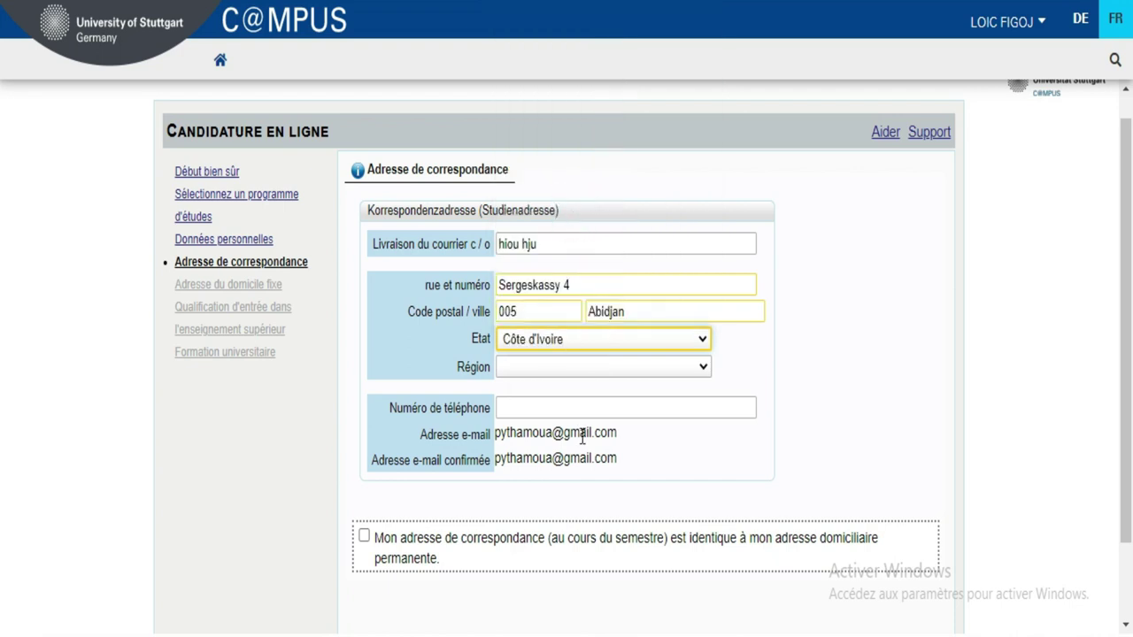
click(613, 371)
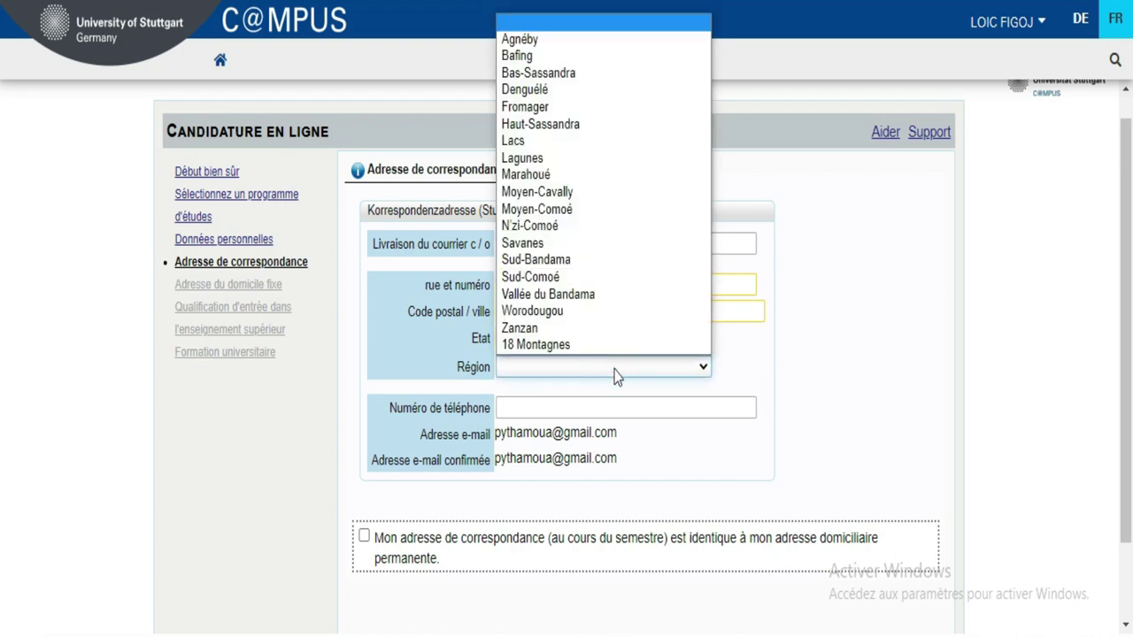
click(605, 160)
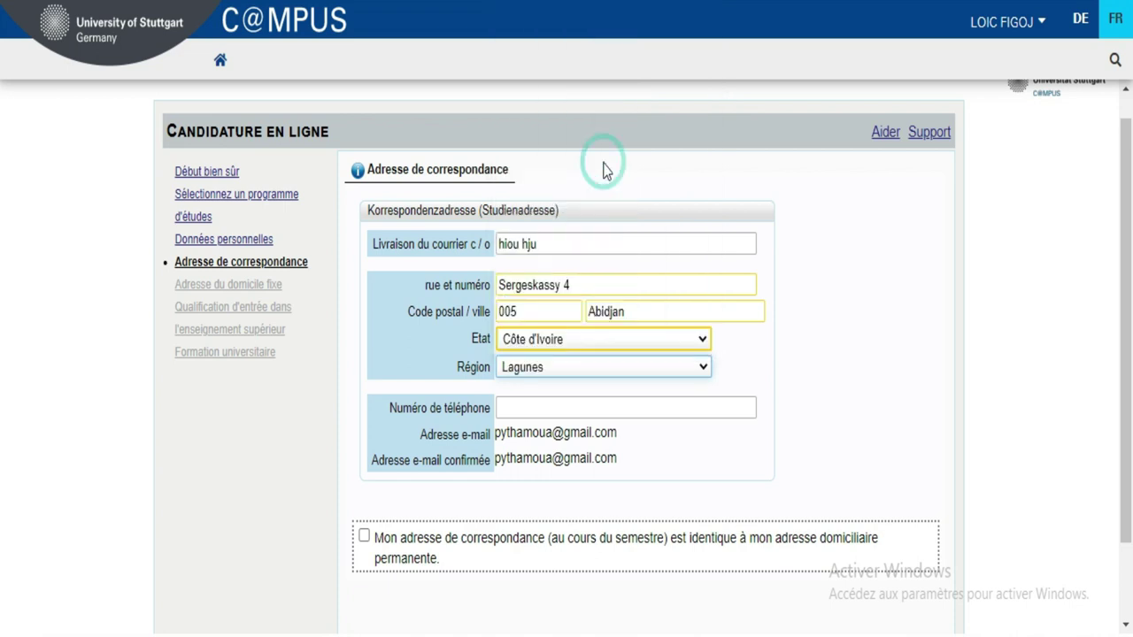
- Enter phone number +225 and mark the address as identical to the permanent address
click(627, 405)
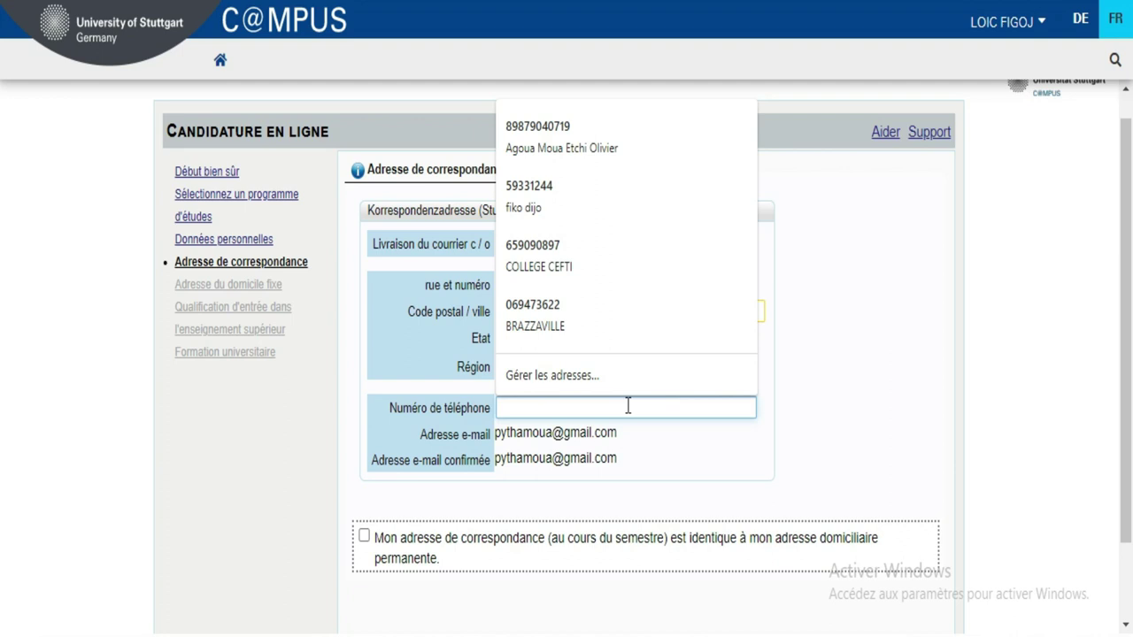
text(+)
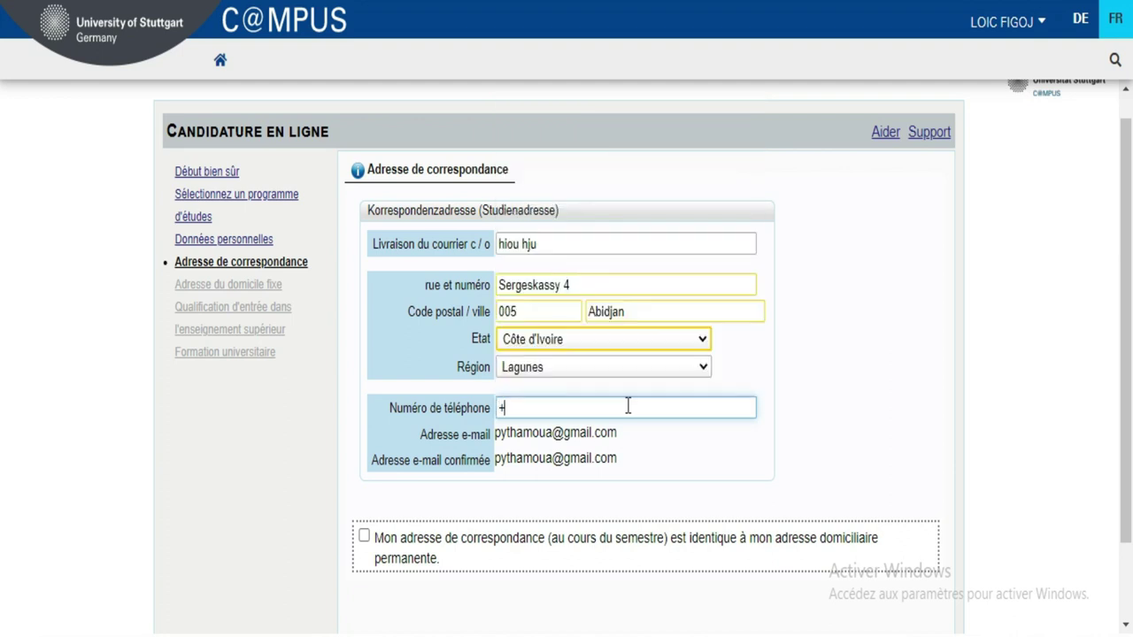
text(225)
mouse_move(897, 593)
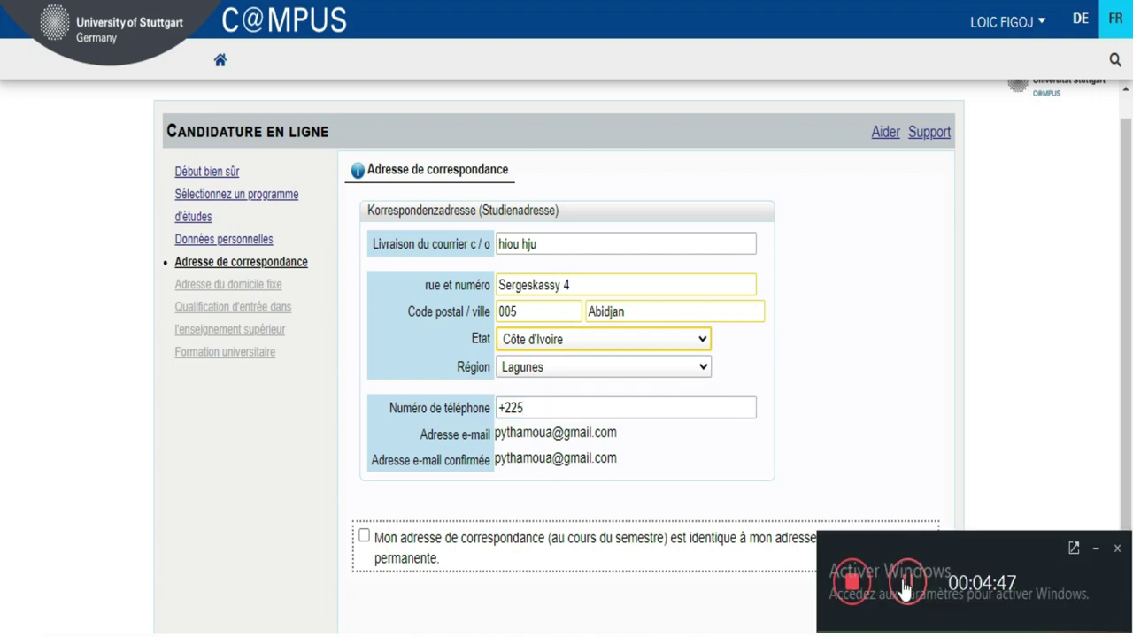
click(1094, 550)
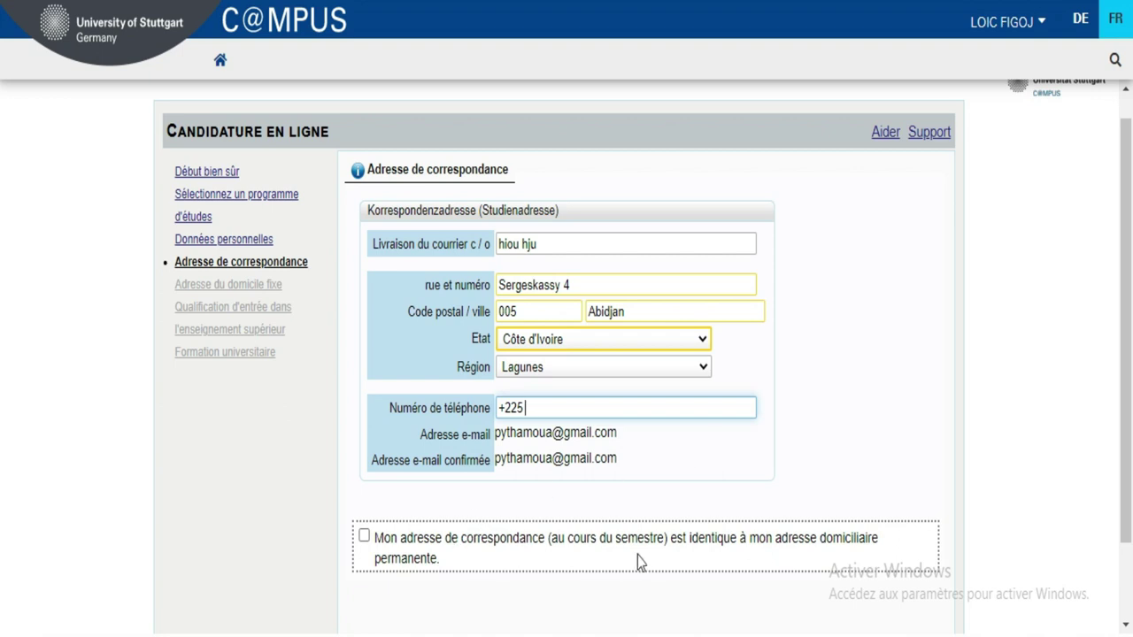
click(364, 536)
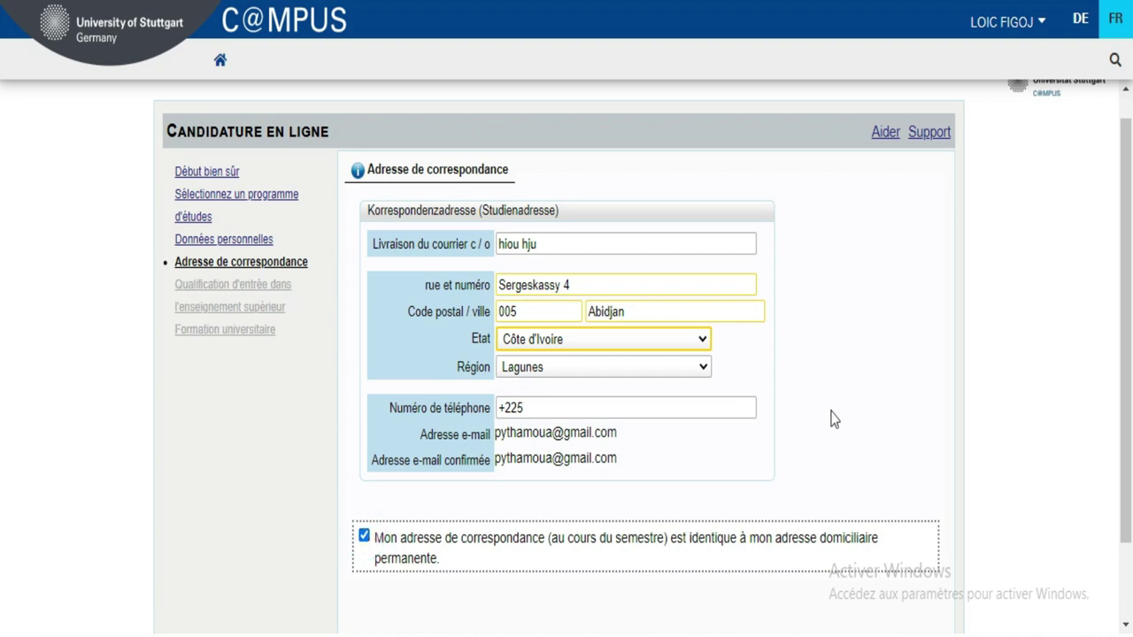
scroll(3, 299, down, 1)
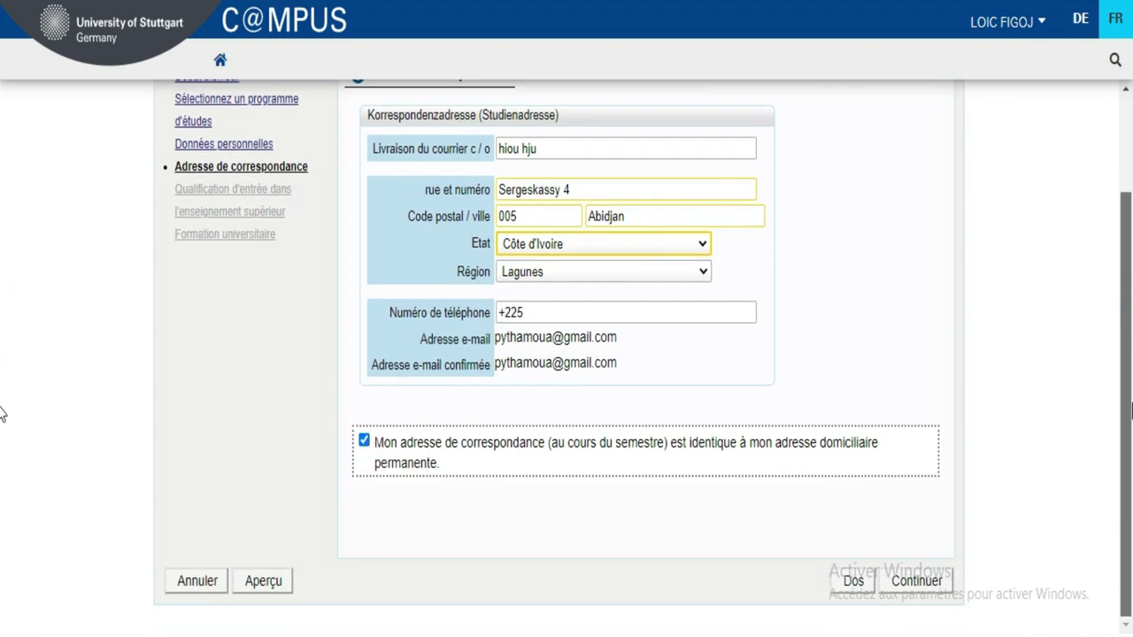
- Continue to the entrance qualification step of the application
click(918, 590)
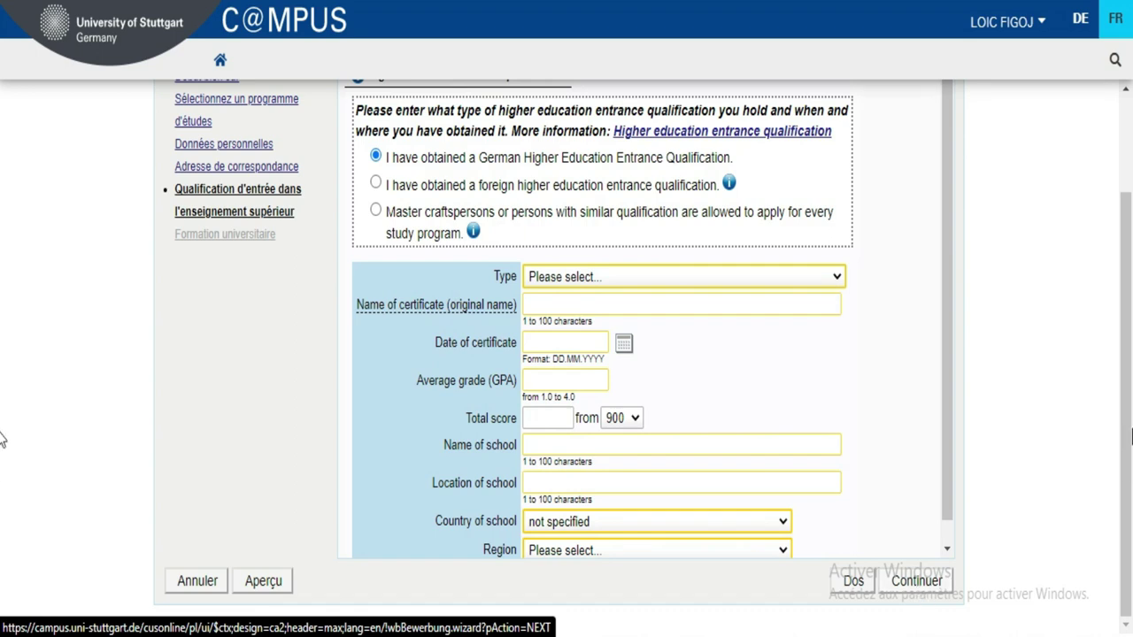
scroll(3, 434, up, 2)
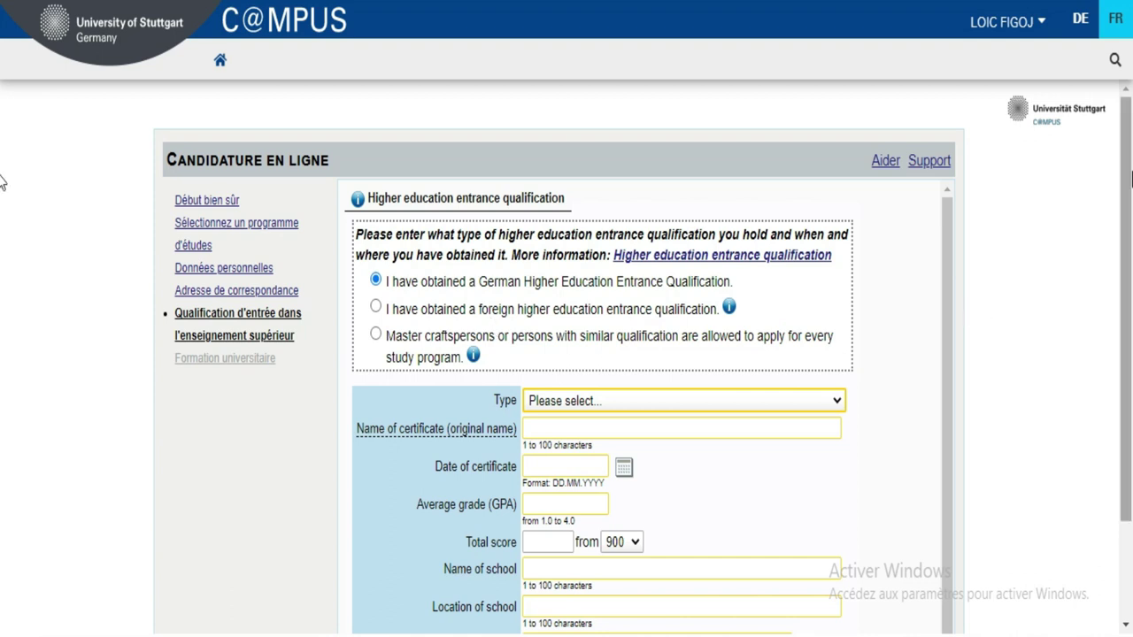
scroll(0, 349, down, 3)
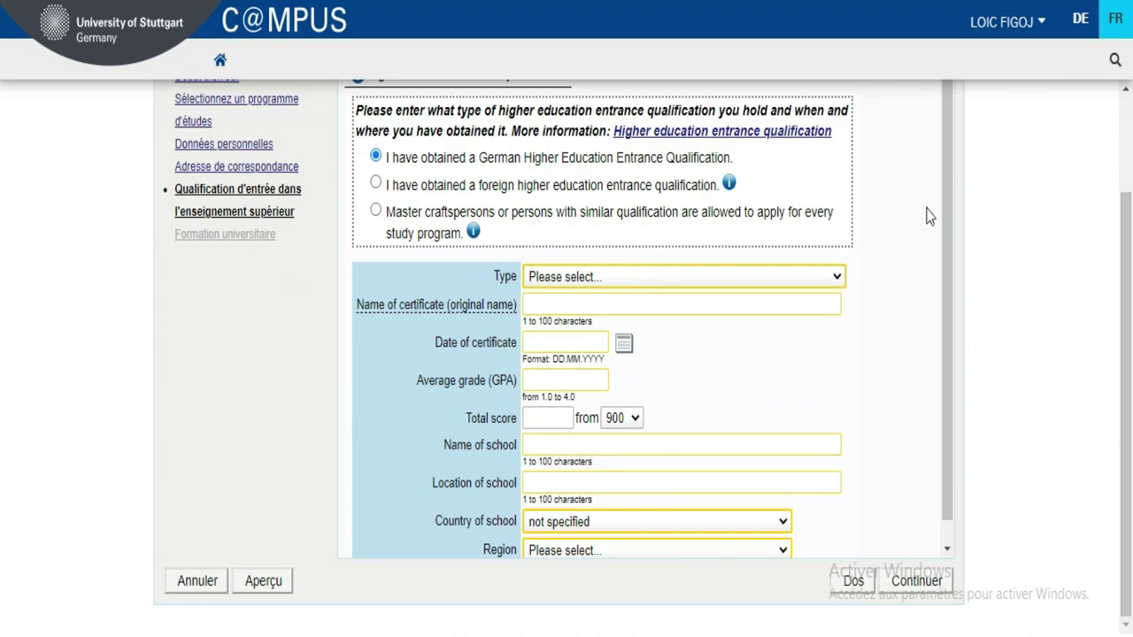
drag(943, 203, 951, 190)
- Declare a foreign higher education entrance qualification of type School abroad [aHR]
click(376, 186)
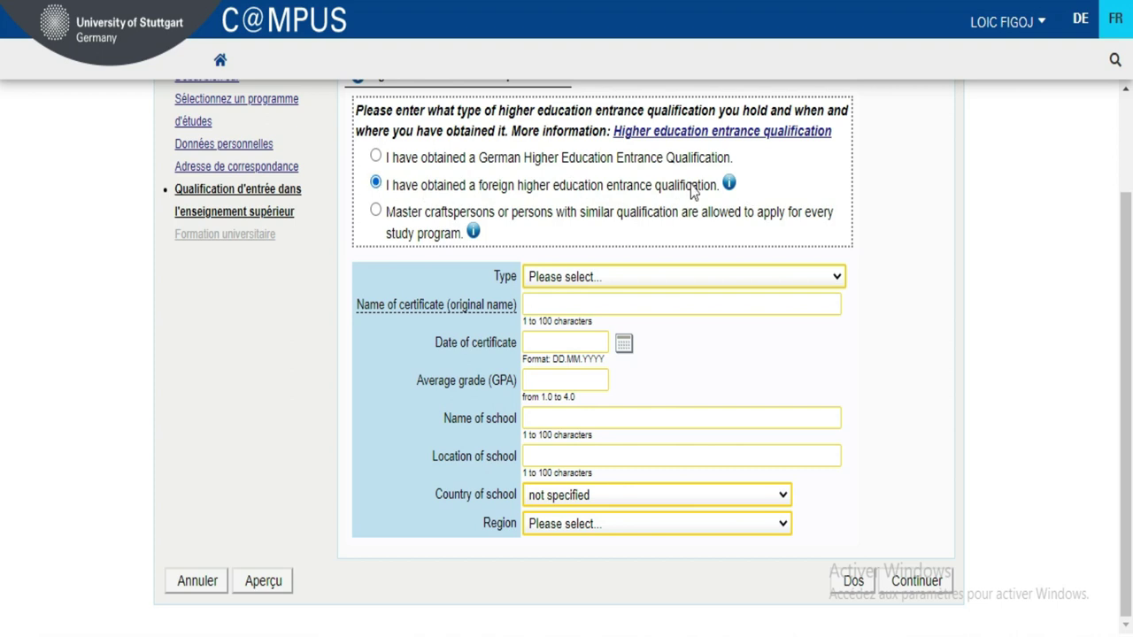
click(591, 280)
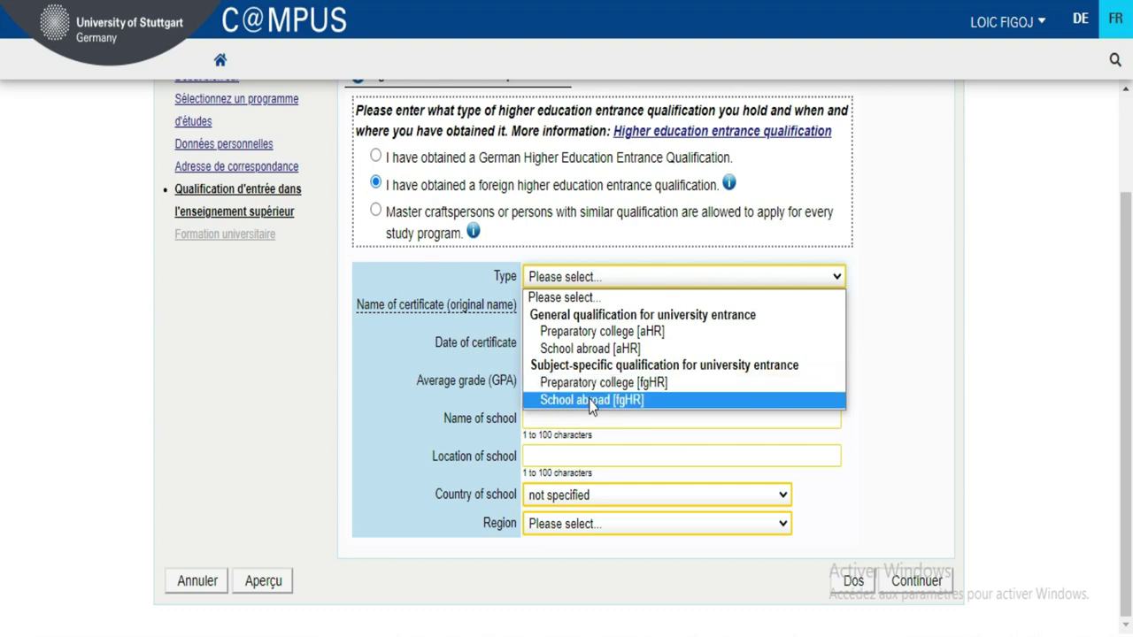
click(593, 348)
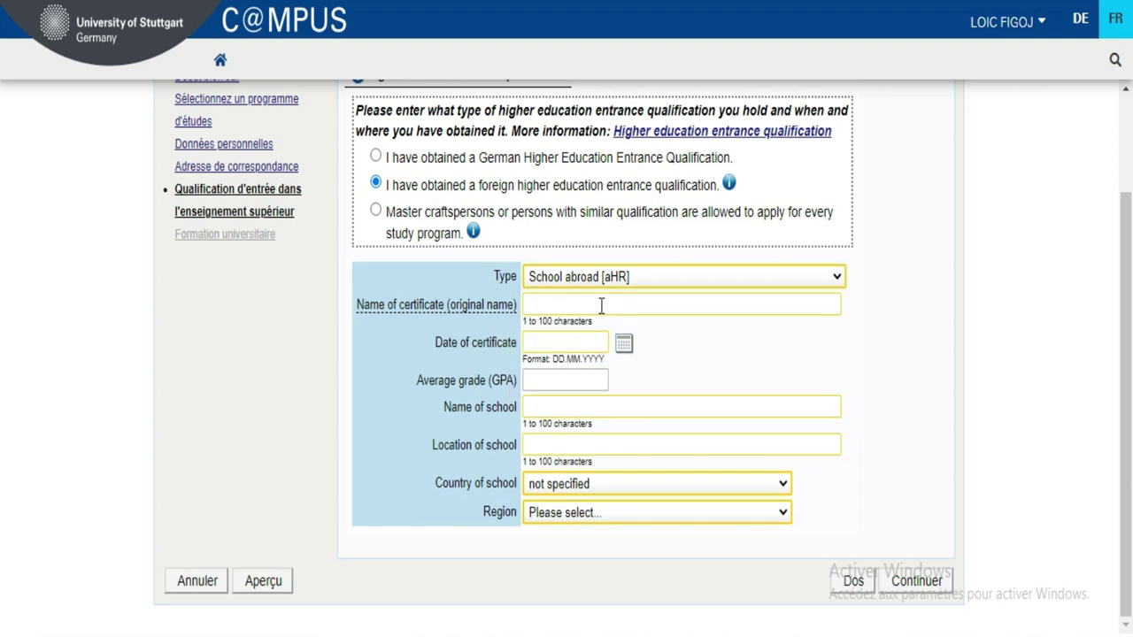
click(602, 305)
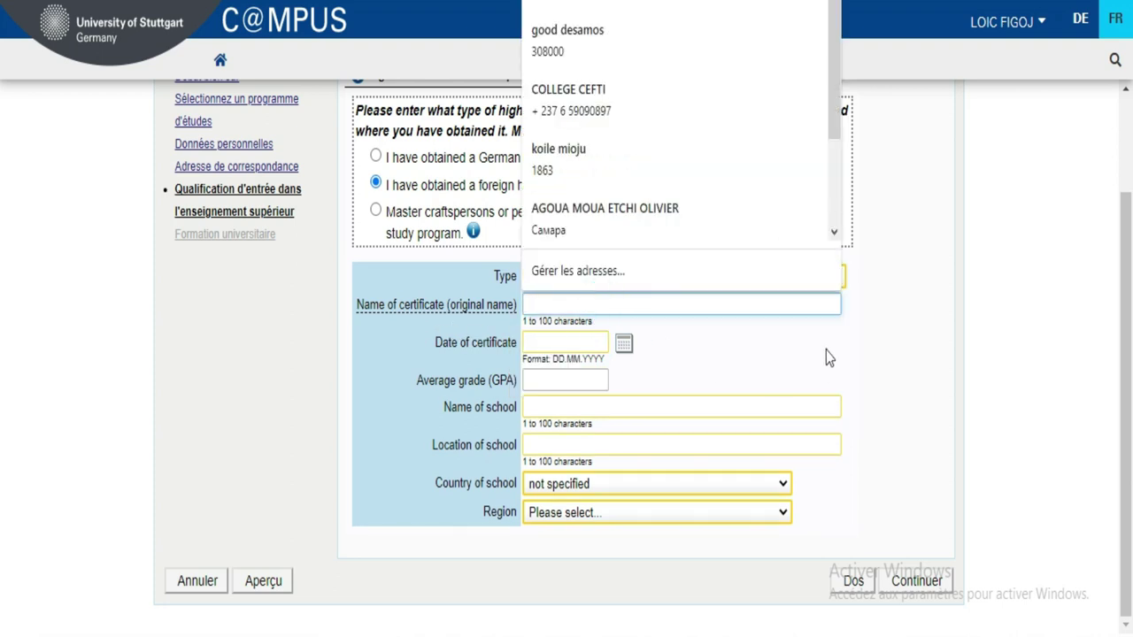
- Dismiss the saved-address suggestions and enter 'Secondary' as the certificate name
click(801, 304)
click(800, 303)
click(1045, 175)
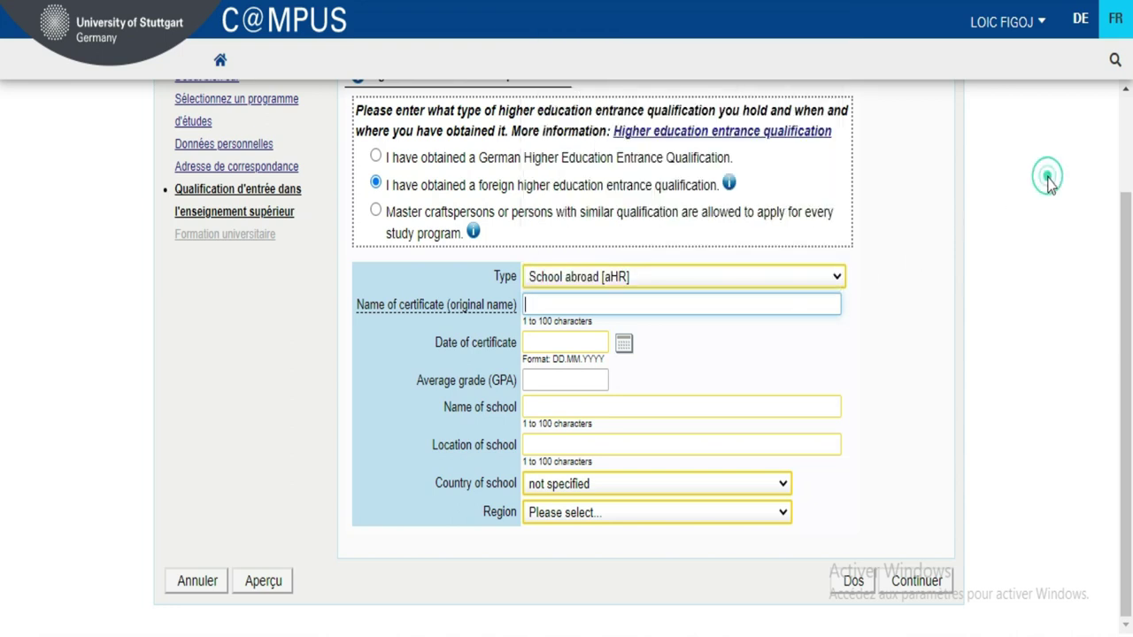
click(601, 307)
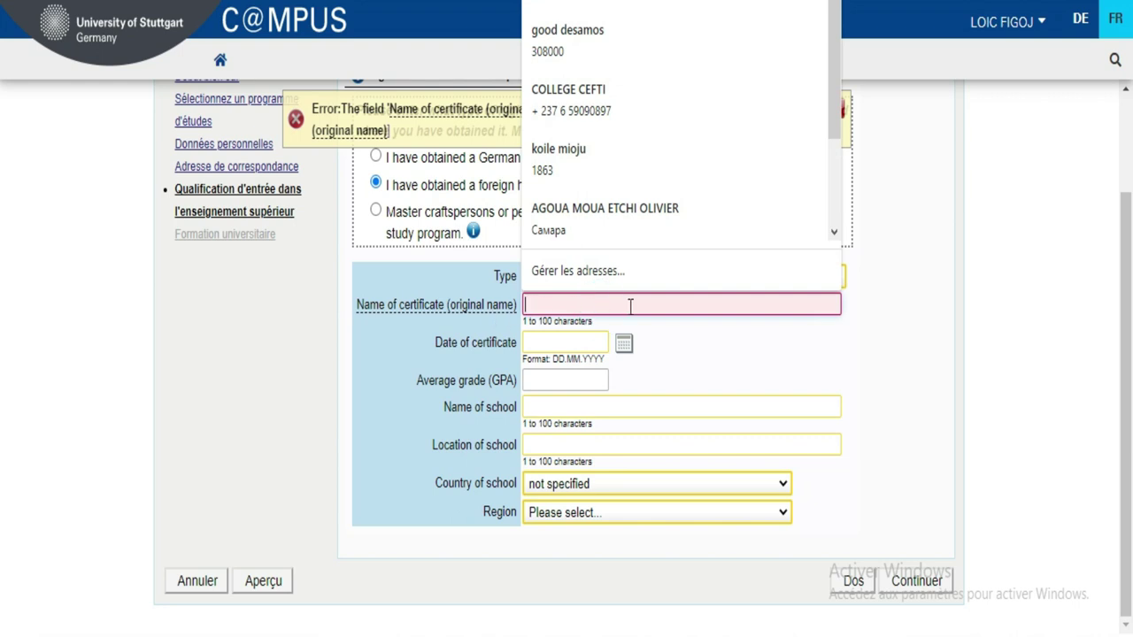
click(630, 307)
click(620, 307)
text(se)
key(BackSpace)
key(BackSpace)
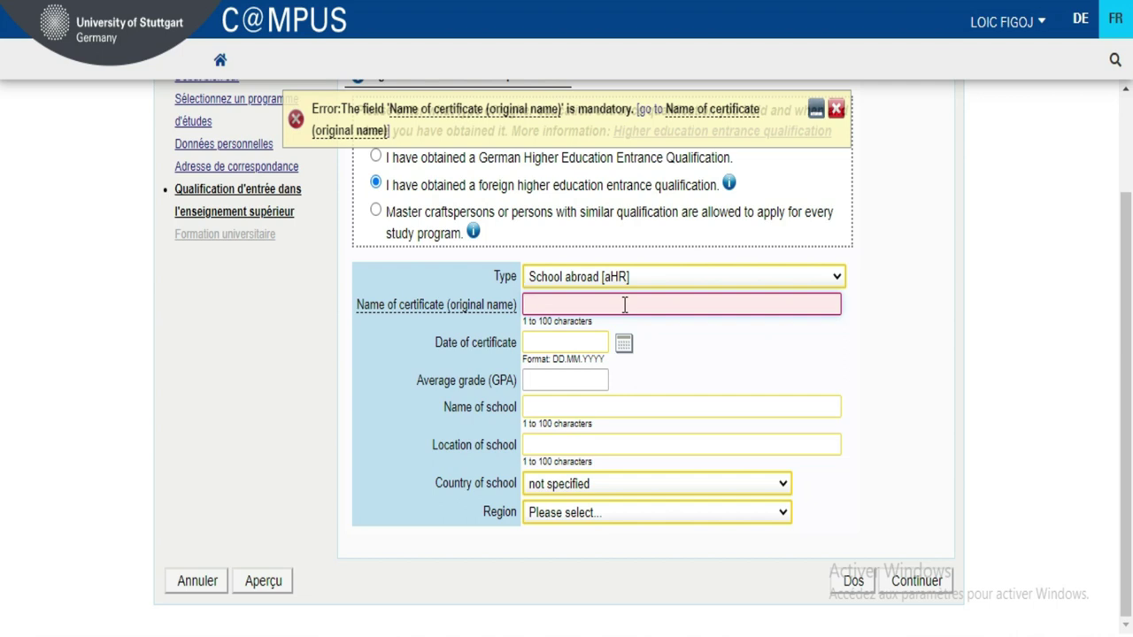
text(Secondary)
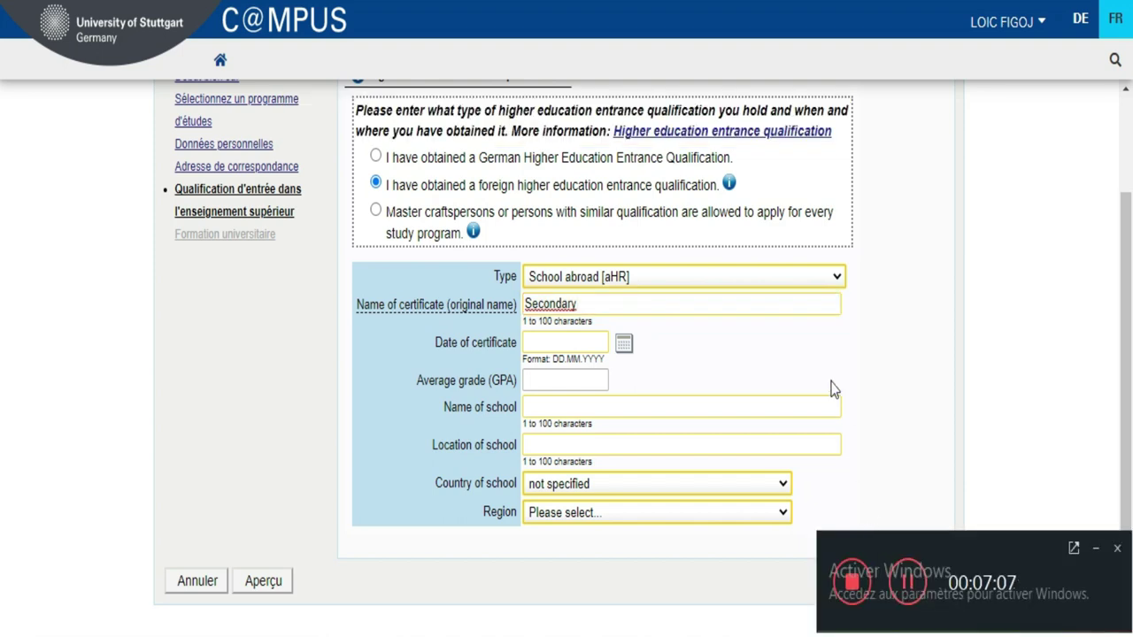
- Complete the certificate name as 'Secondary School diploma'
click(1034, 451)
click(1098, 550)
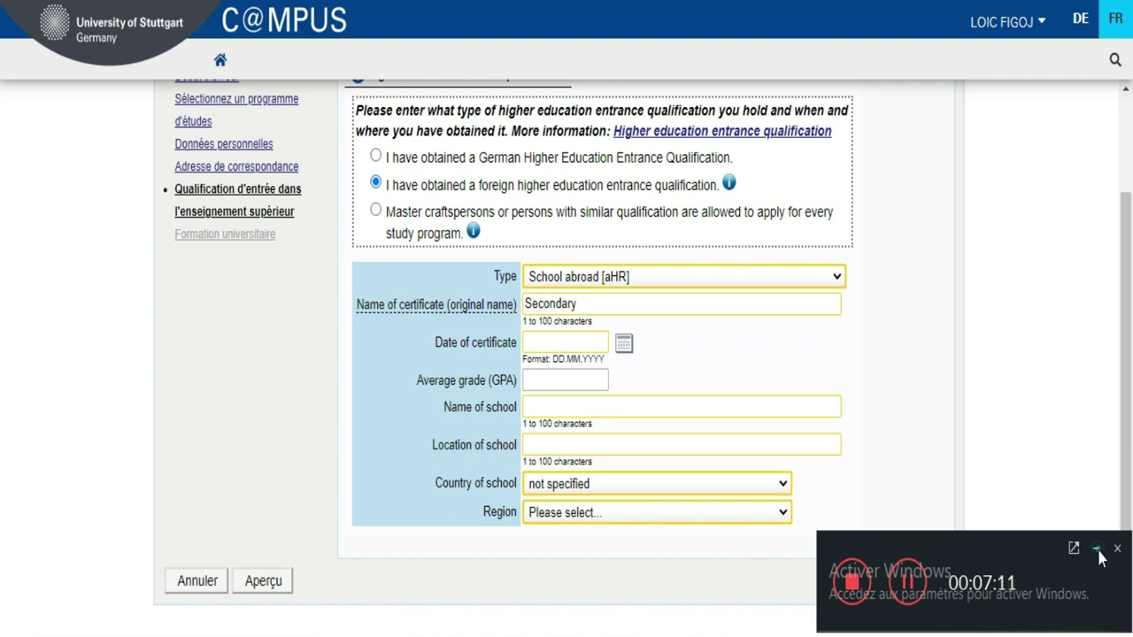
click(625, 299)
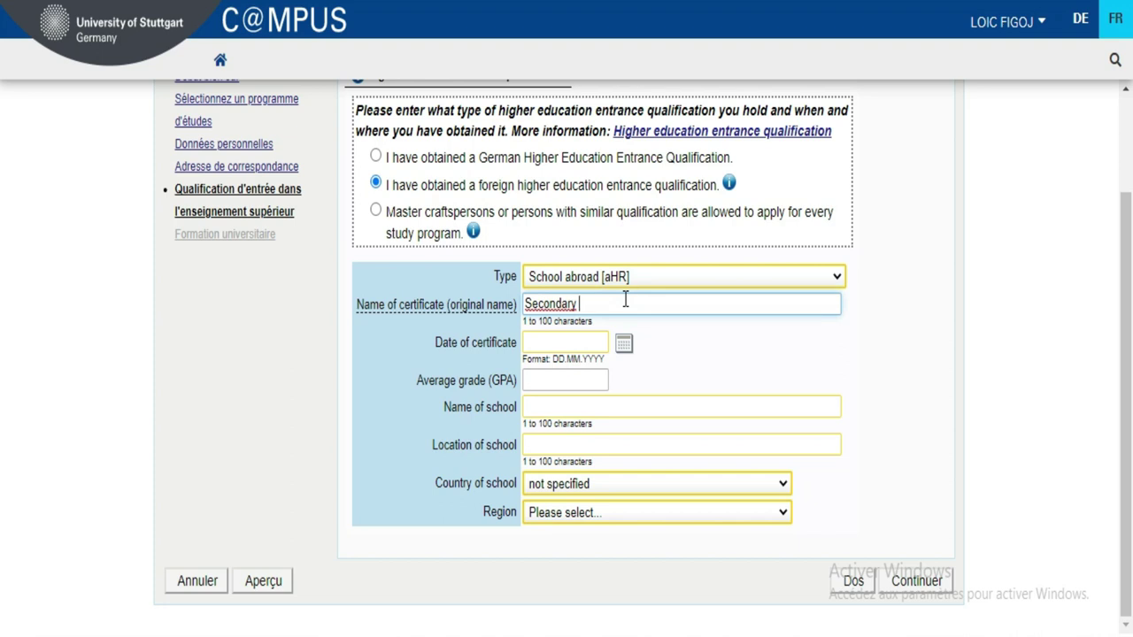
text(School)
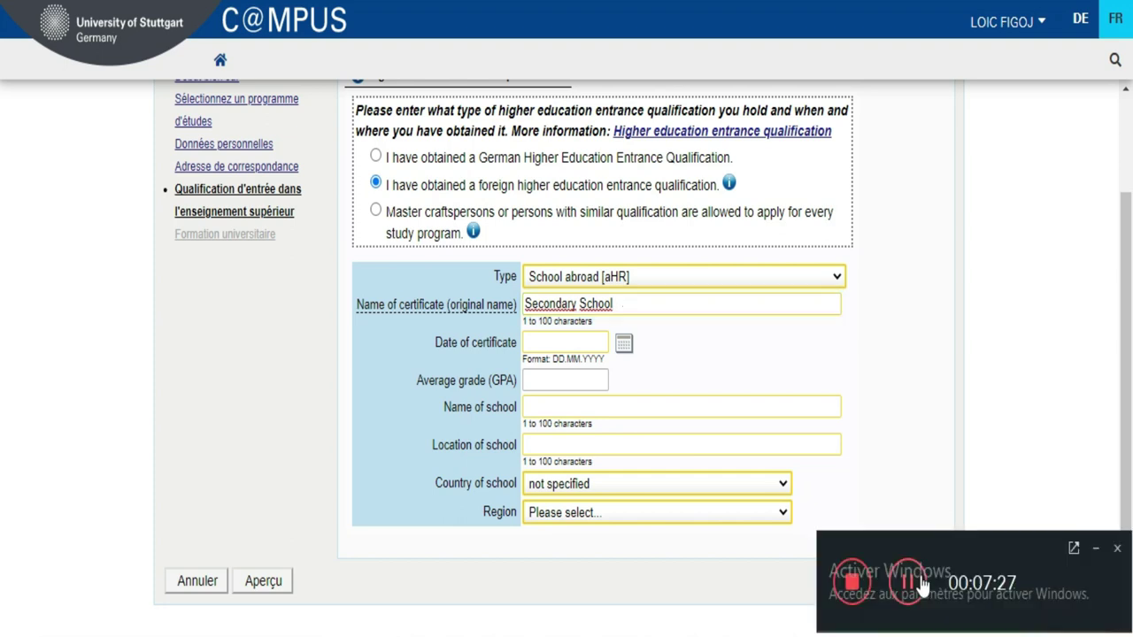
click(1095, 548)
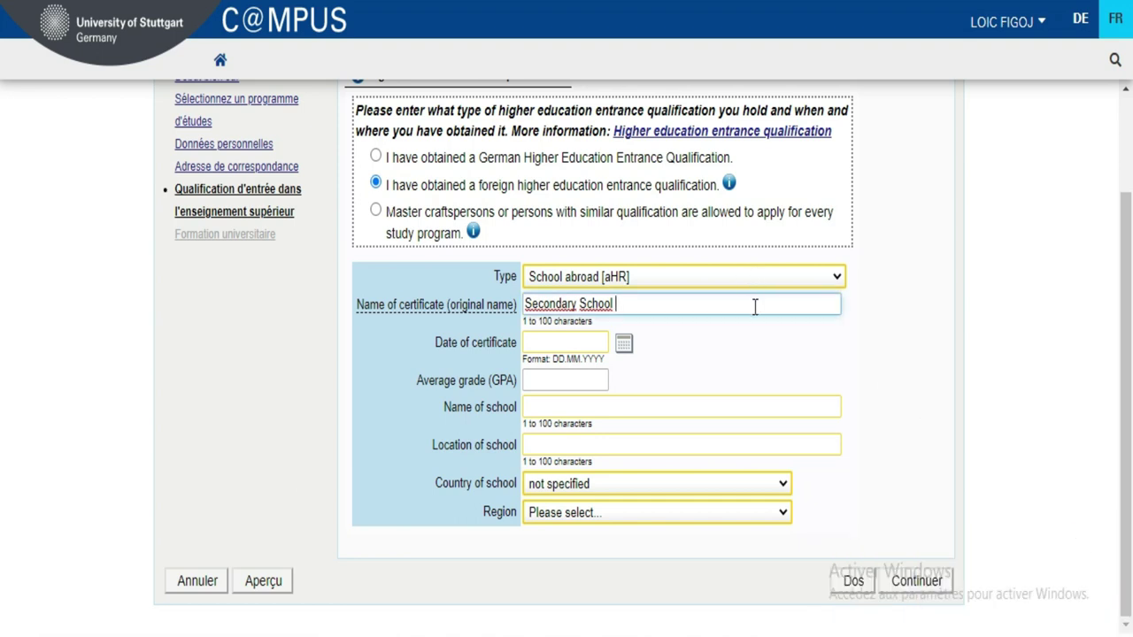
text(diploma)
click(561, 344)
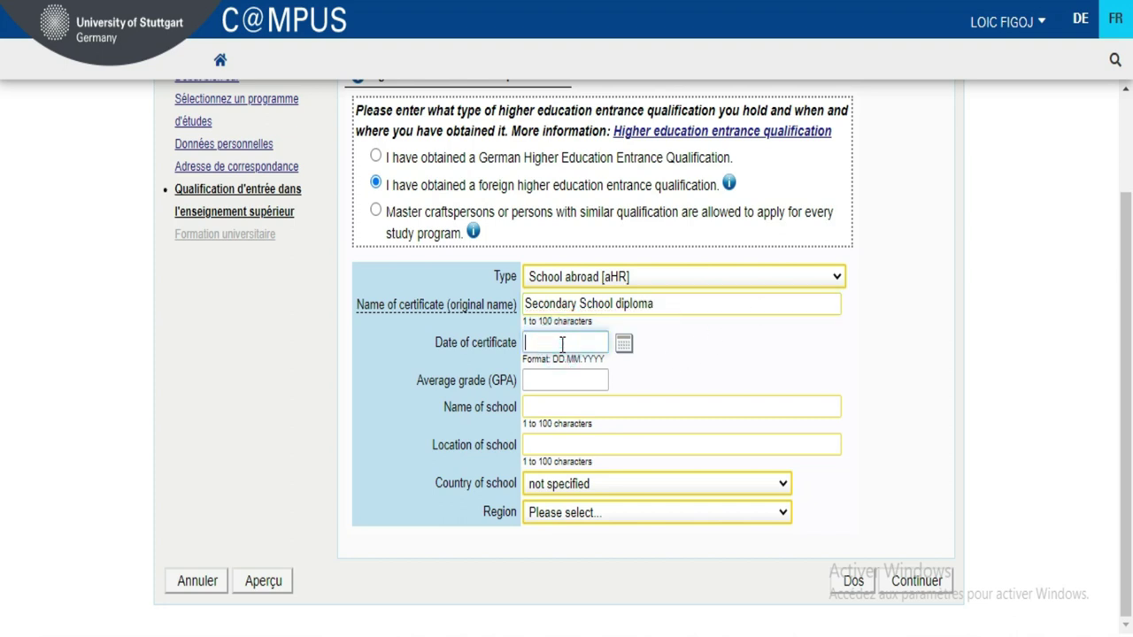
- Pick 11 May 2021 from the date picker, then remove the year's last digit
click(623, 345)
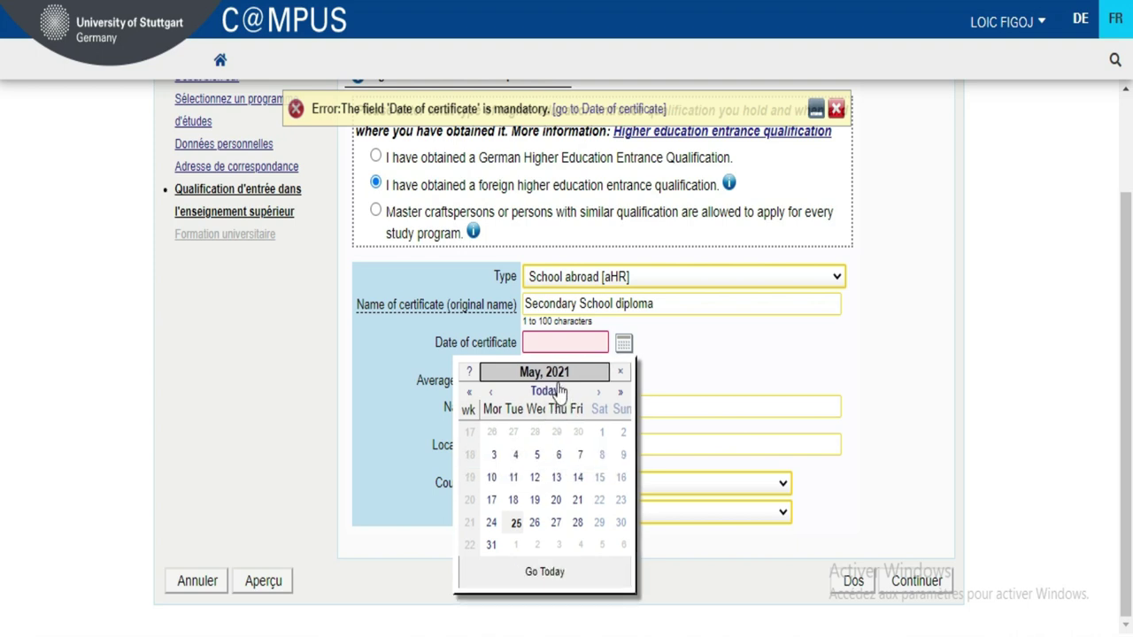
click(559, 342)
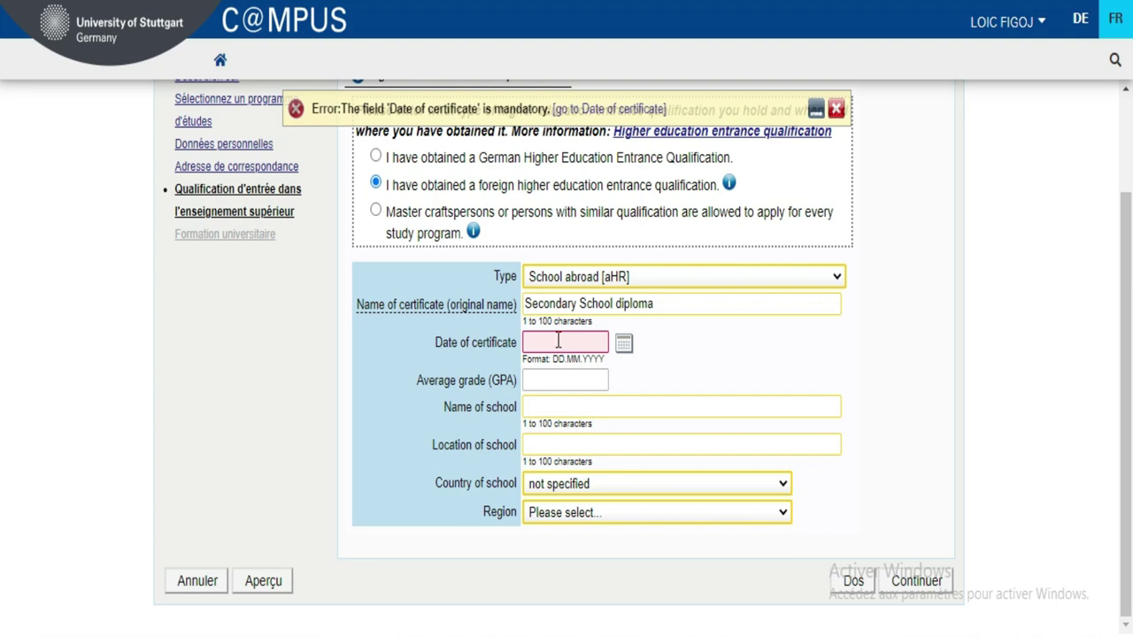
click(624, 343)
click(513, 478)
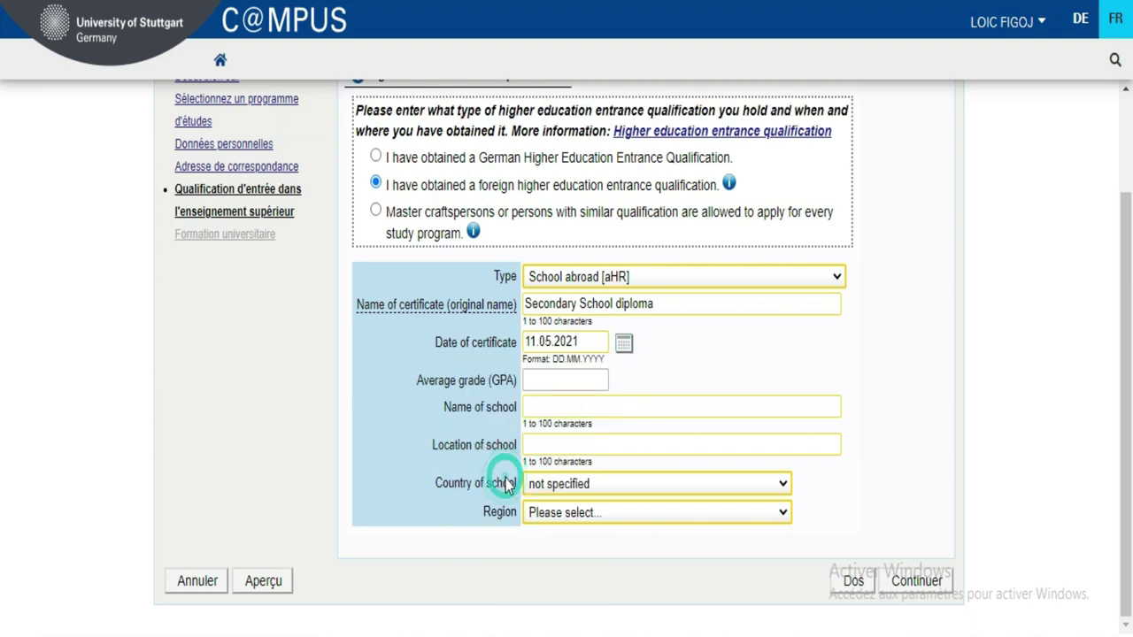
click(578, 342)
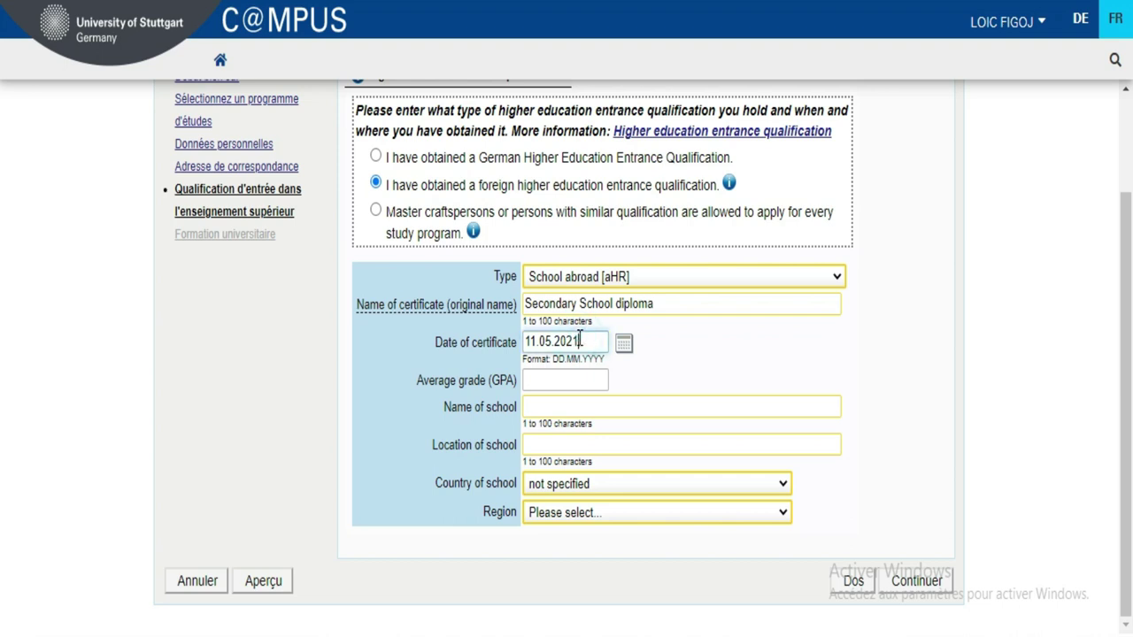
key(BackSpace)
- Finish the certificate year as 2020 and enter an average grade of 12,30
text(0)
click(562, 382)
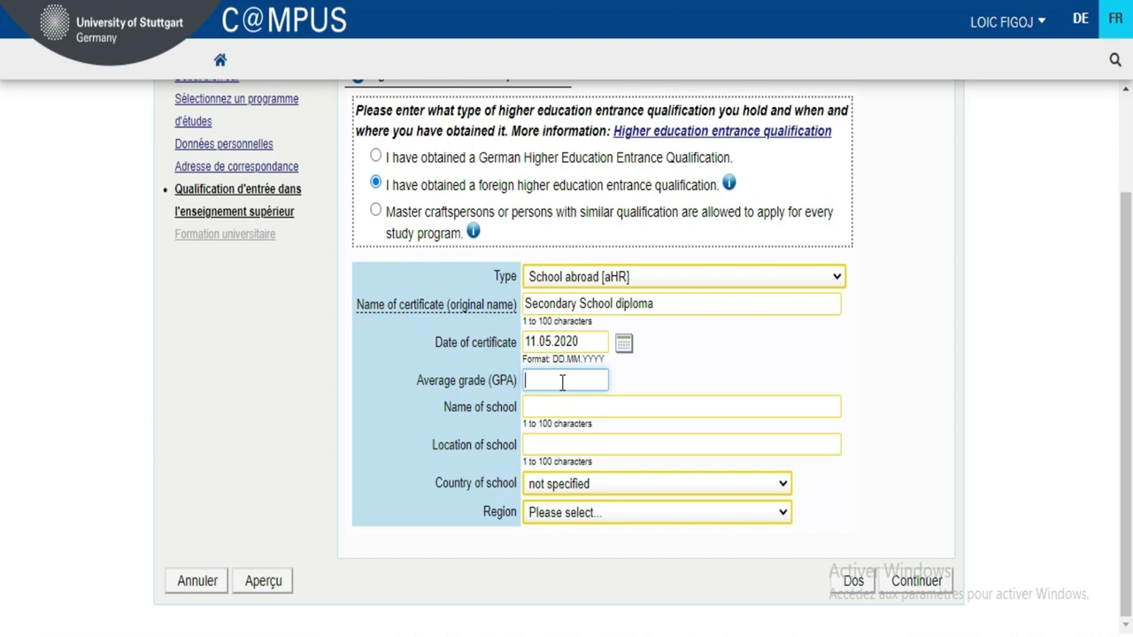
text(12)
text(.)
text(.)
text(30)
- Enter 'lycee municuipal' as the name of the school
click(567, 406)
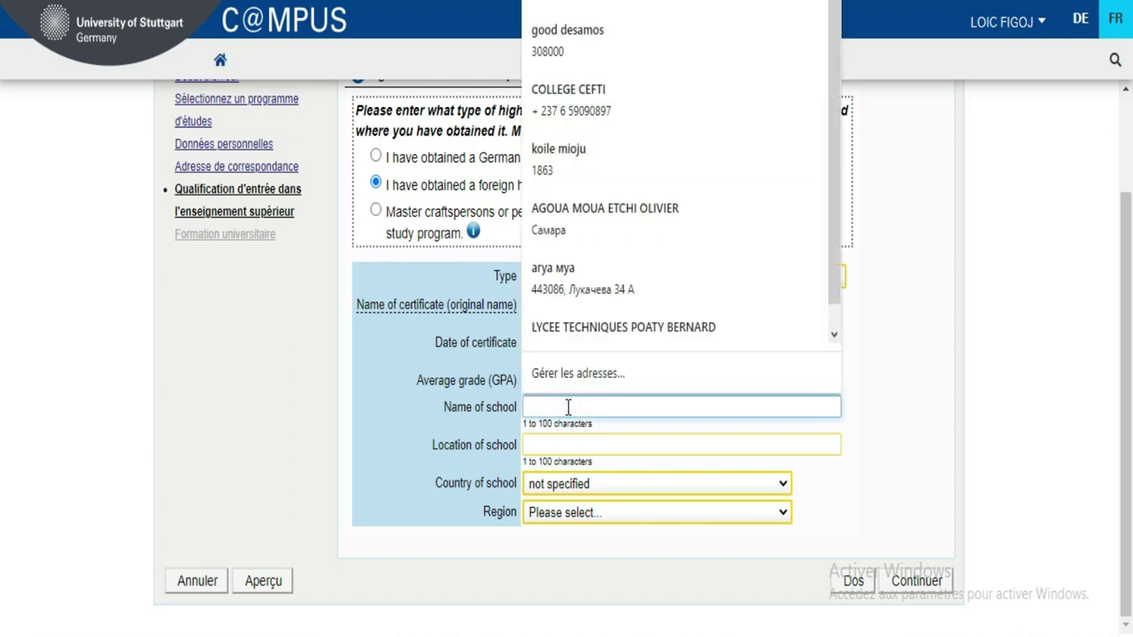
text(lycee)
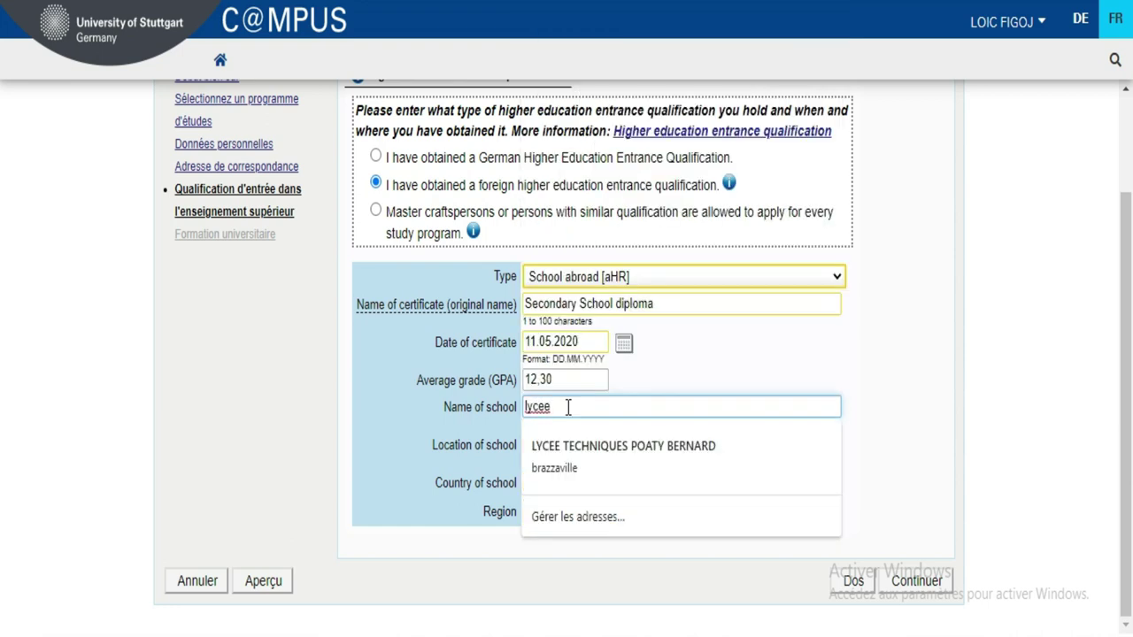
mouse_move(903, 593)
click(1096, 549)
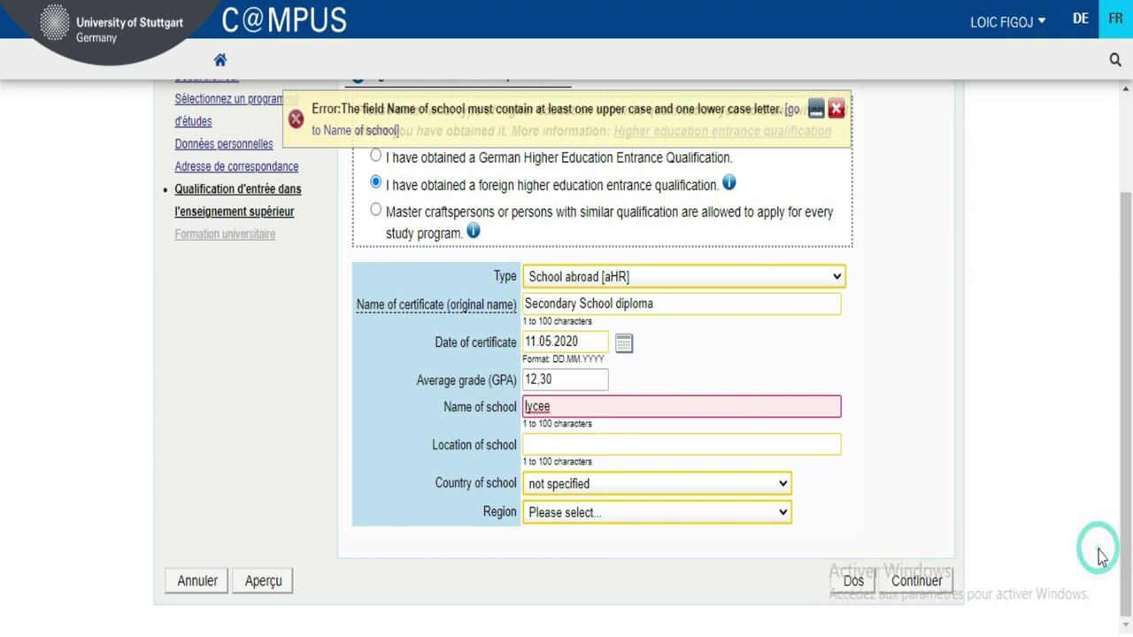
text(muni)
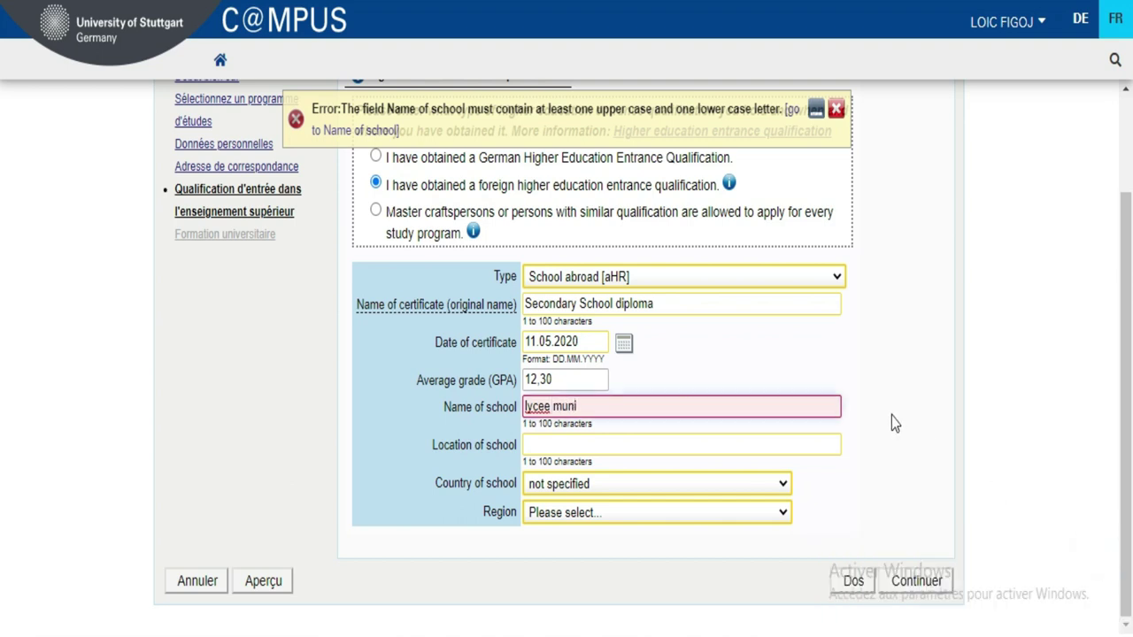
text(c)
text(u)
text(ipal)
- Capitalise the school name's first letter so it reads 'Lycee municipal'
click(689, 453)
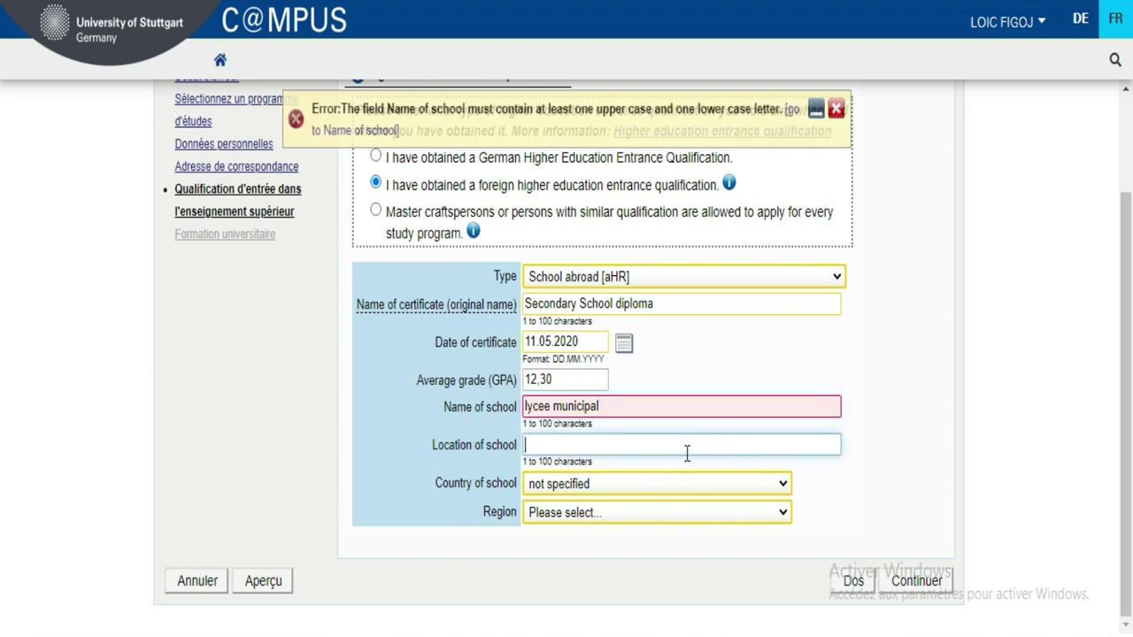
click(862, 402)
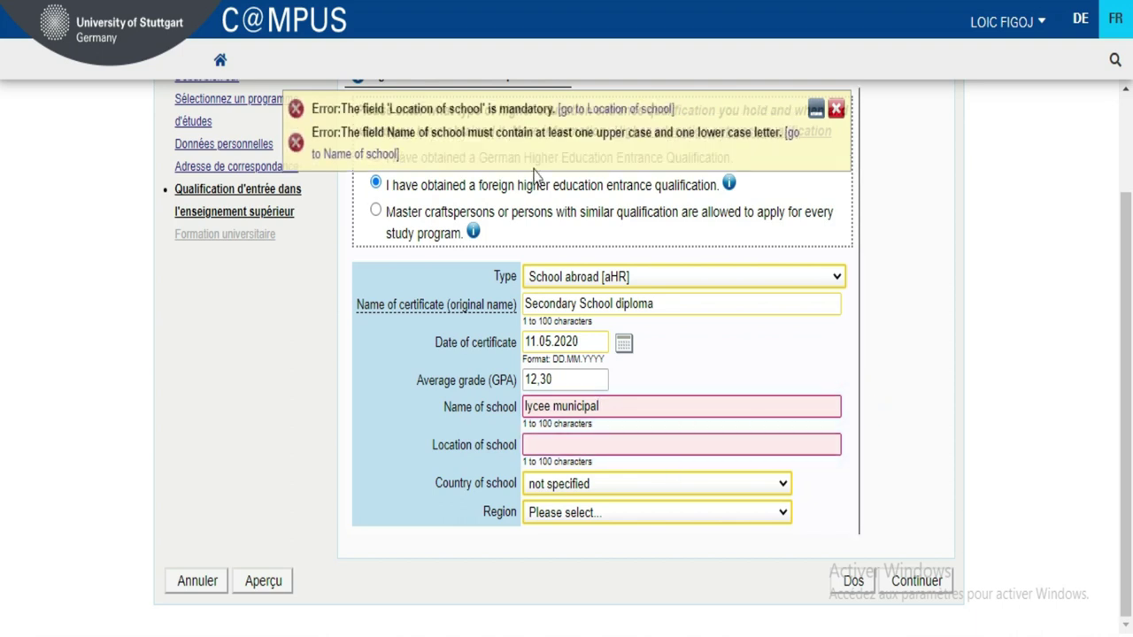
click(528, 407)
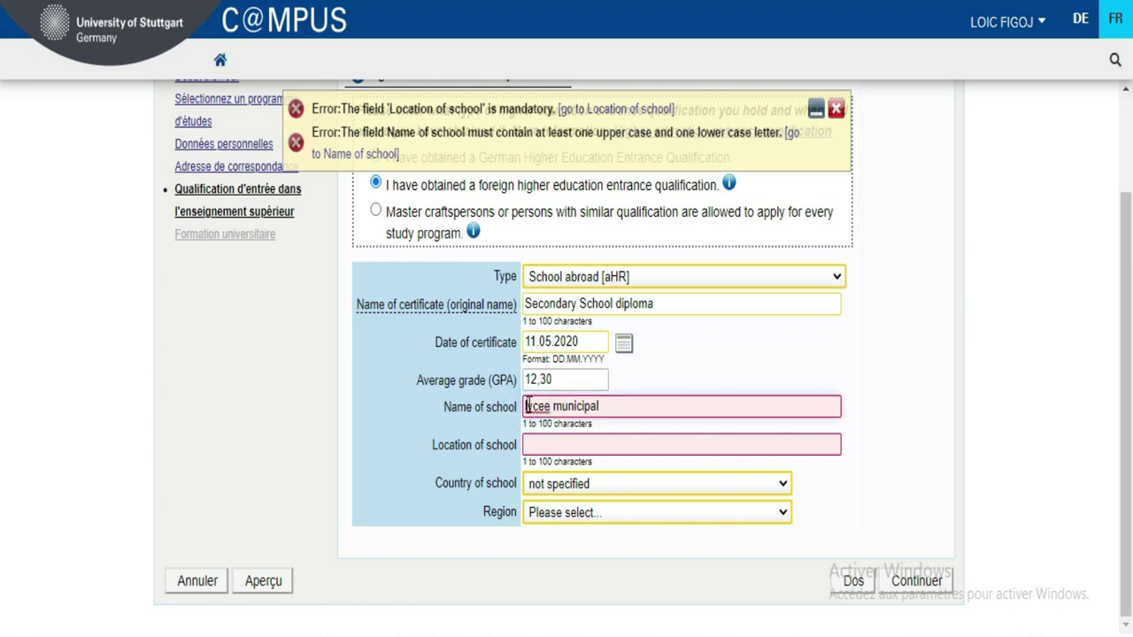
key(Delete)
text(L)
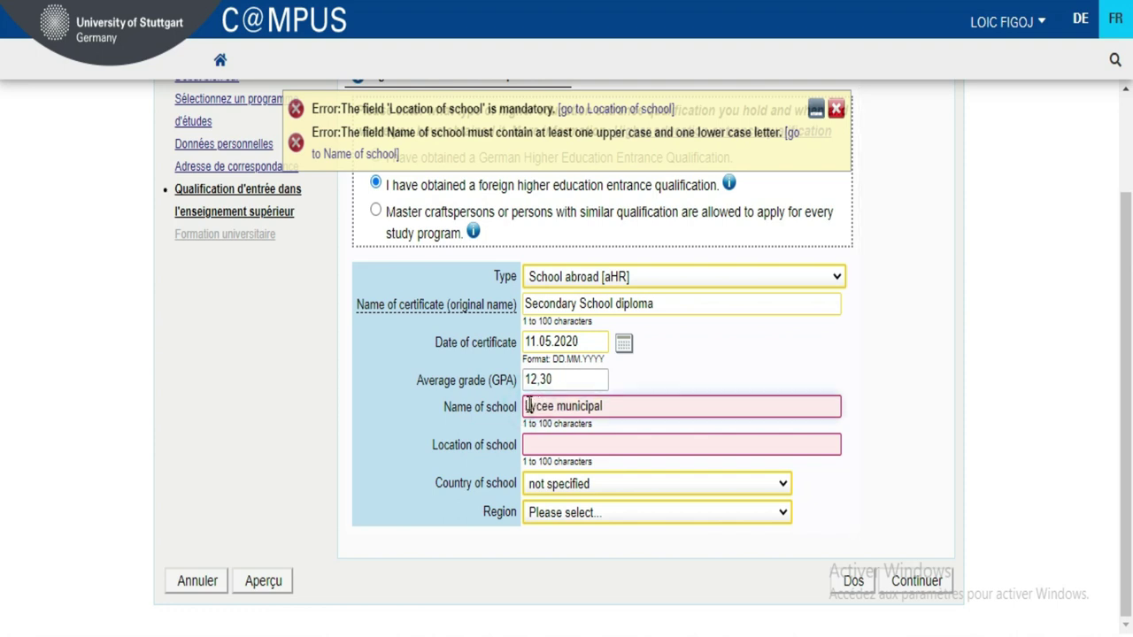
click(863, 447)
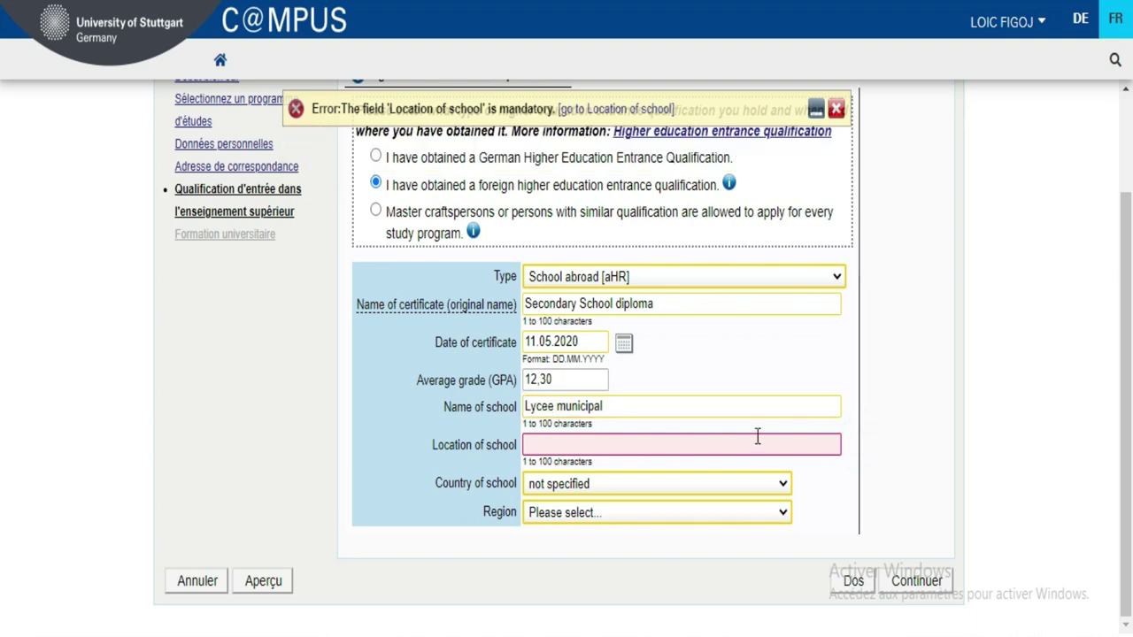
- Enter Abidjan as the location of the school
click(661, 447)
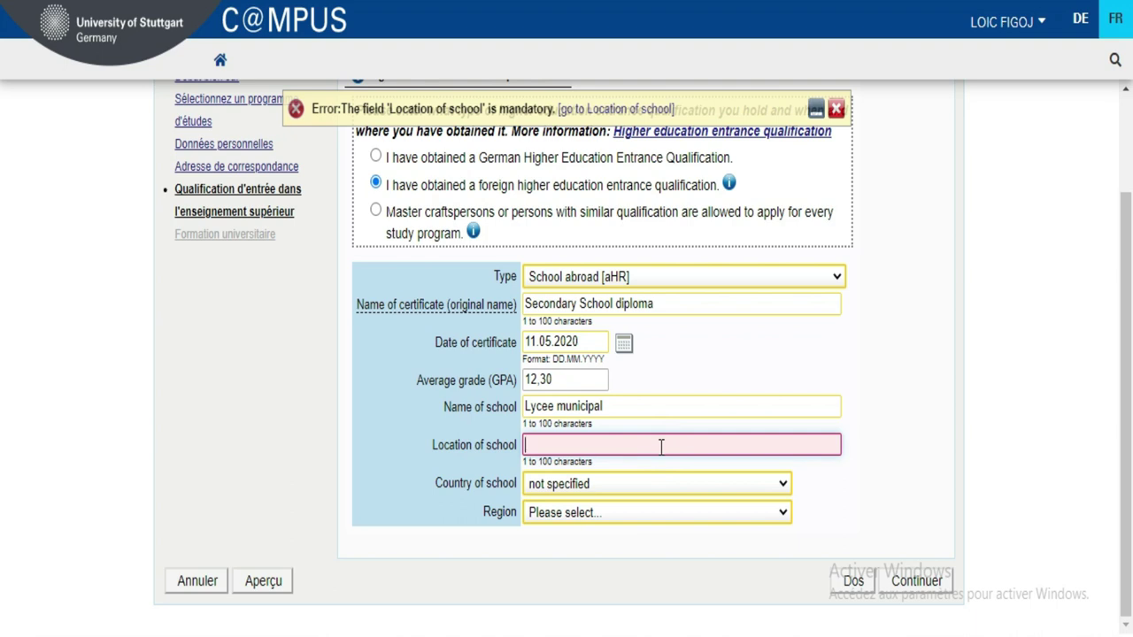
text(AB)
key(BackSpace)
text(bidjan)
- Select Cote d'Ivoire as Country of school and Lagunes as its Region
click(899, 460)
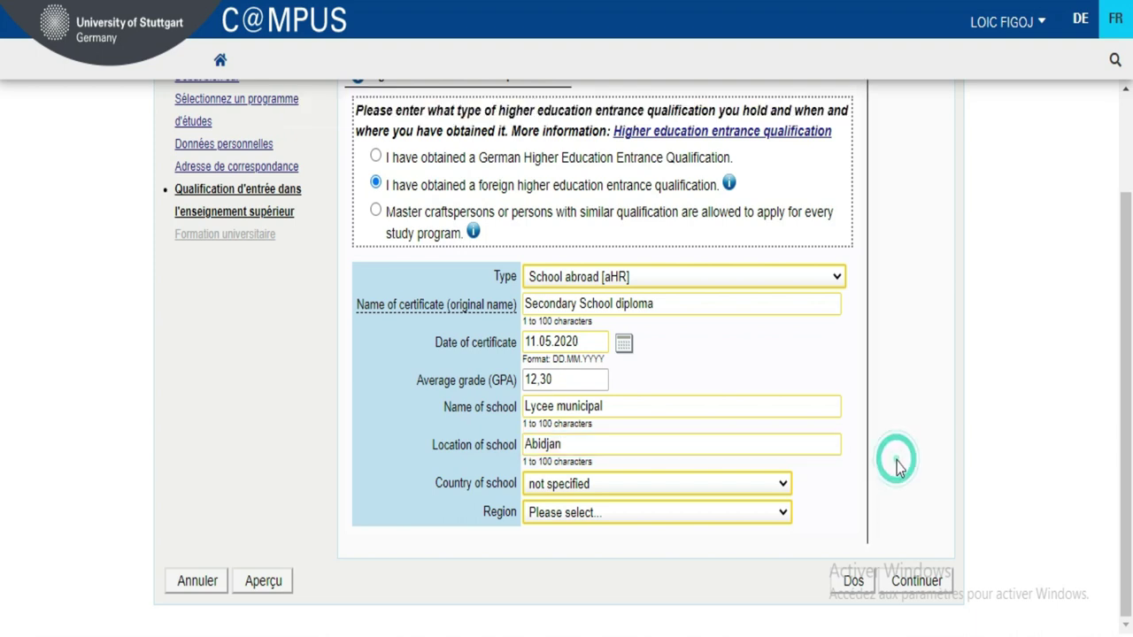
click(597, 489)
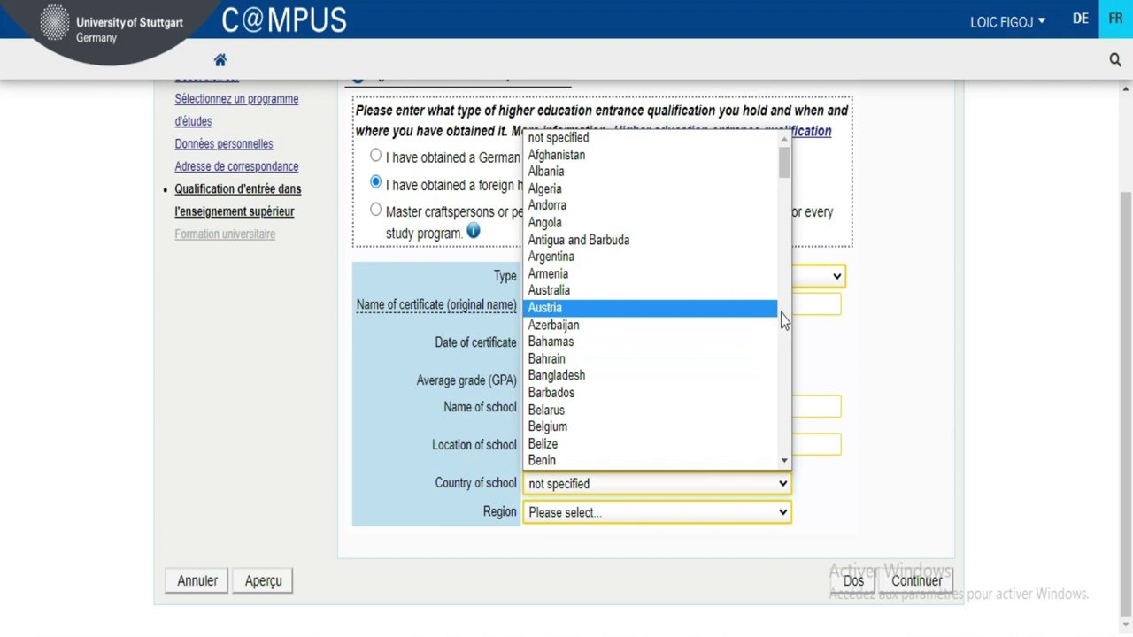
scroll(780, 314, down, 7)
scroll(781, 313, down, 6)
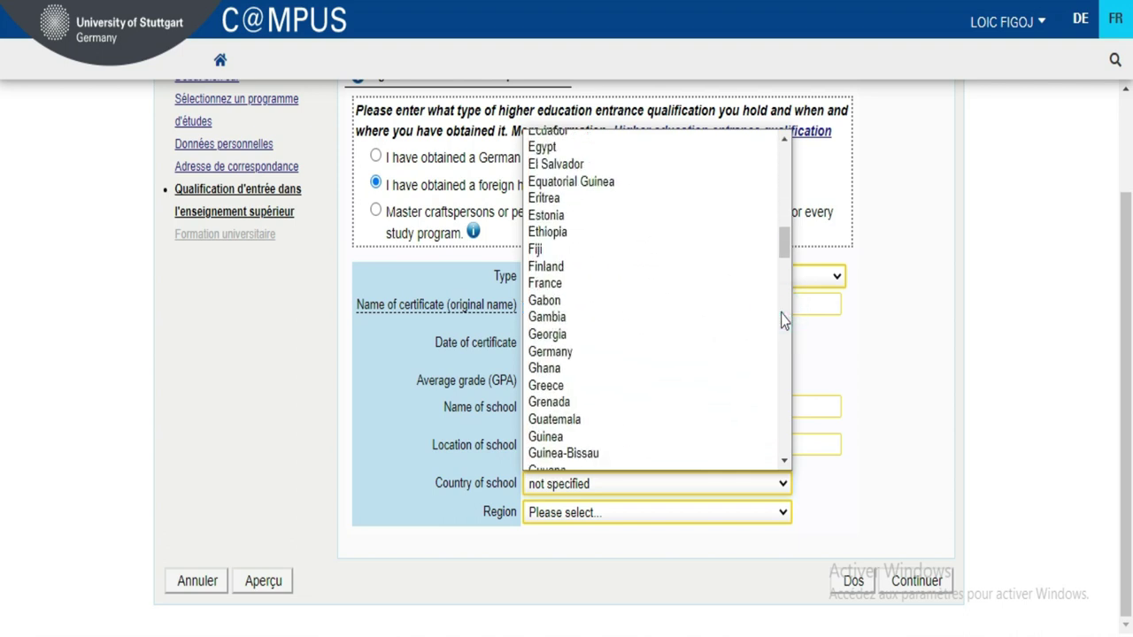
drag(788, 251, 790, 222)
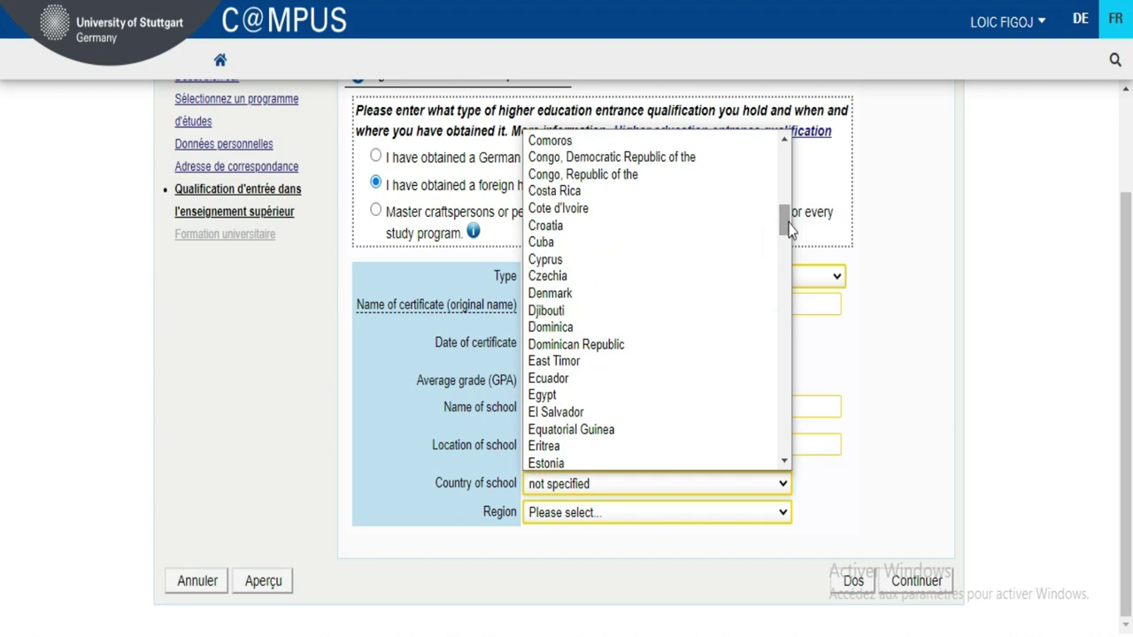
click(662, 210)
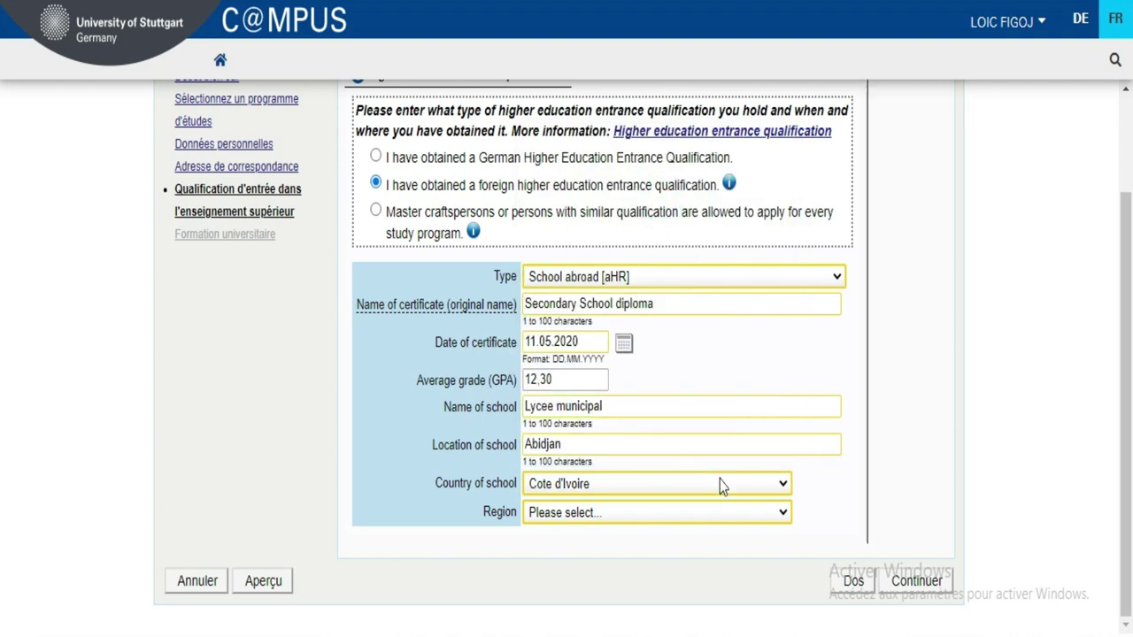
click(734, 514)
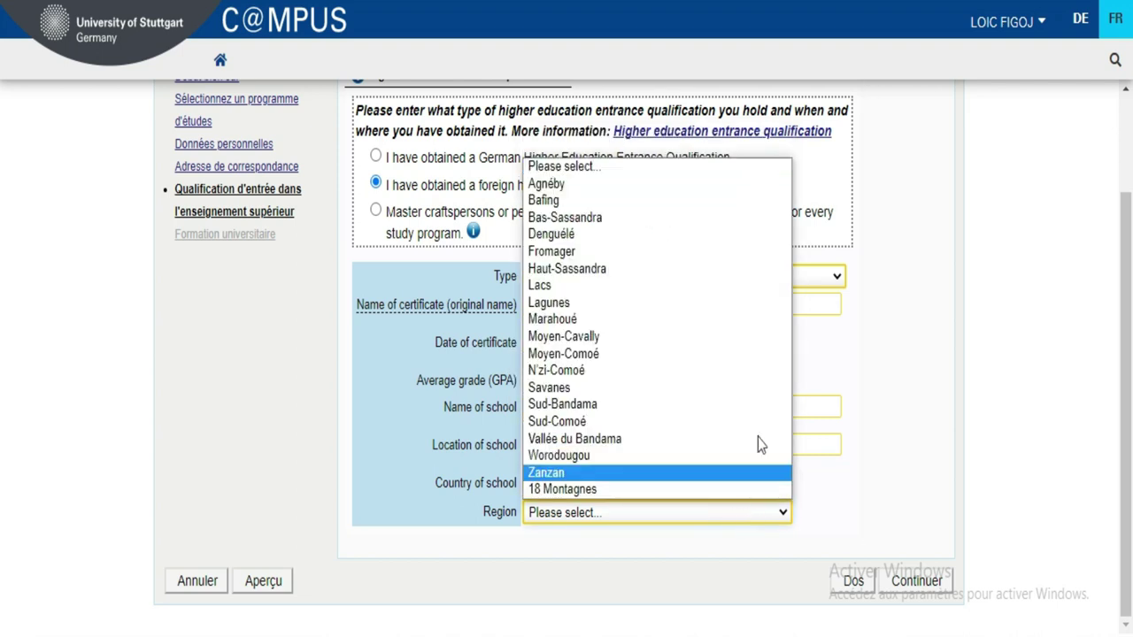
click(726, 304)
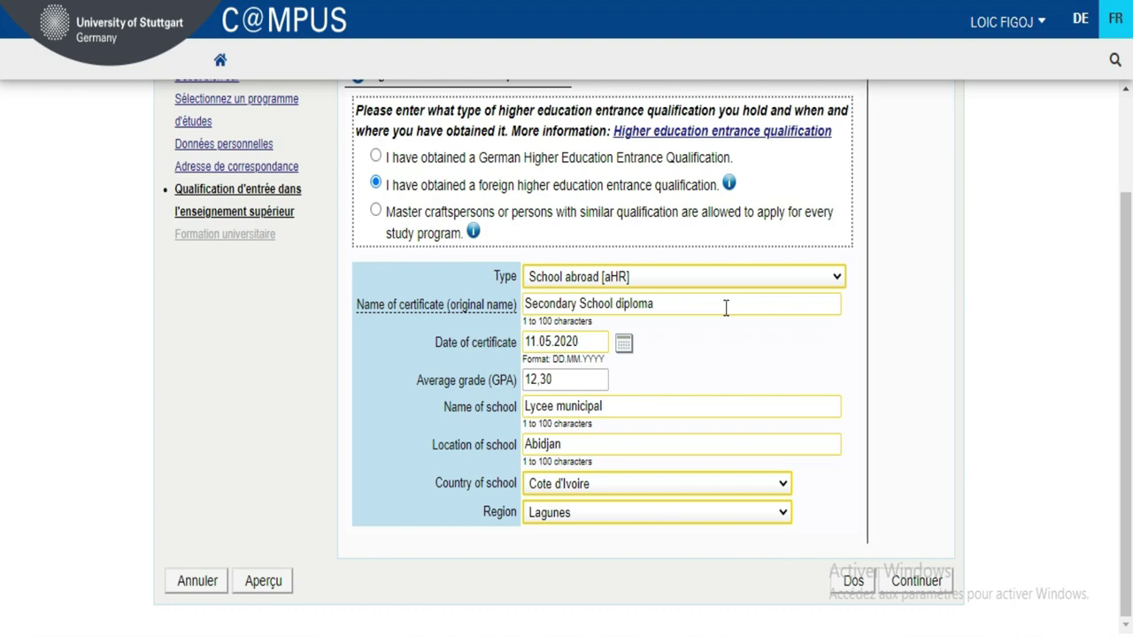
- Save the School abroad qualification and proceed to the empty Formation universitaire page
click(906, 582)
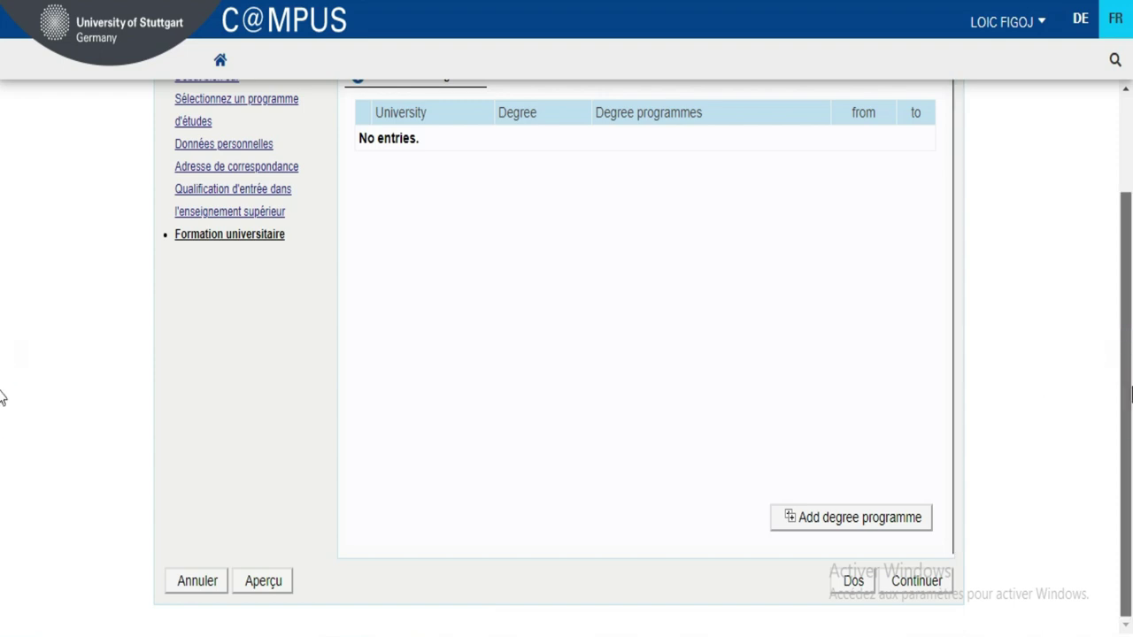
scroll(2, 390, up, 2)
scroll(2, 283, down, 1)
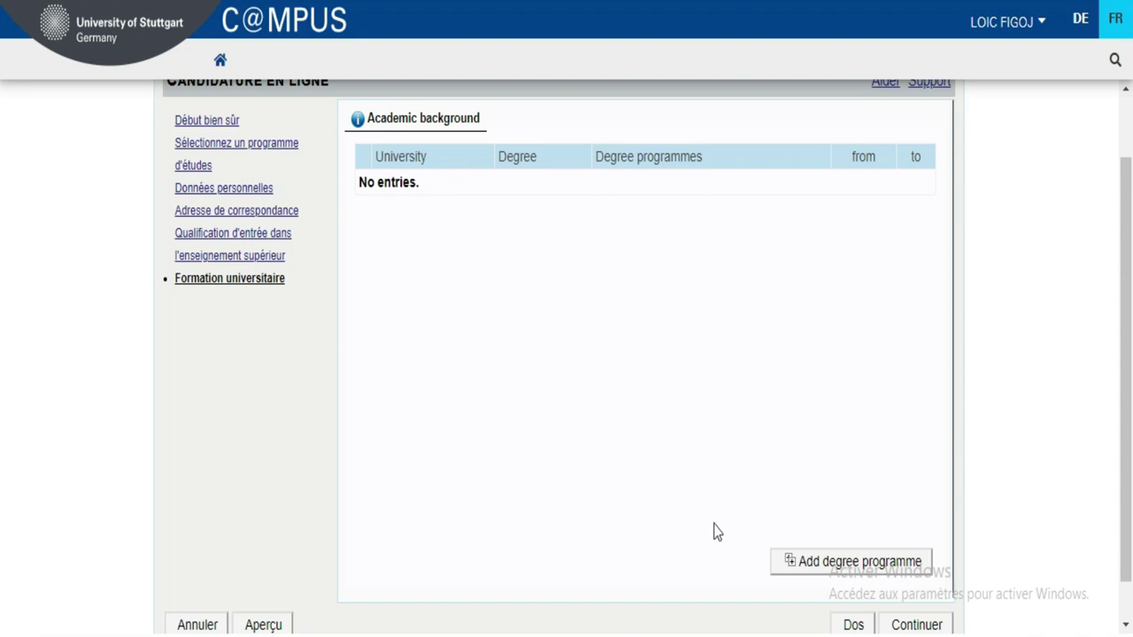
- Start a new degree programme entry in the Edit academic background dialog
click(847, 573)
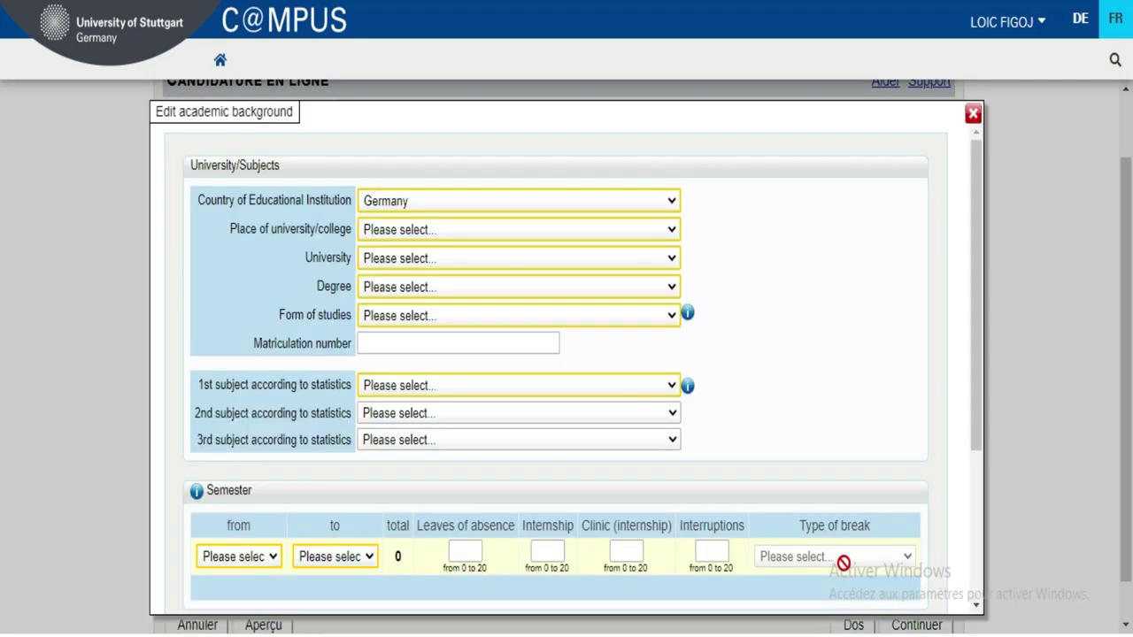
click(975, 277)
drag(977, 295, 990, 234)
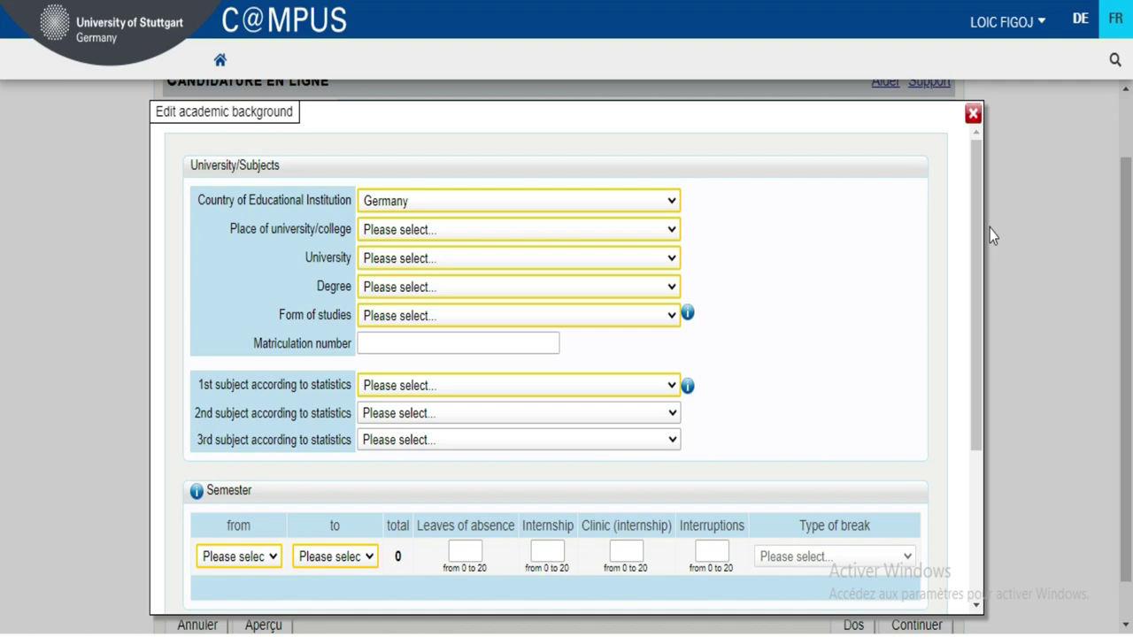